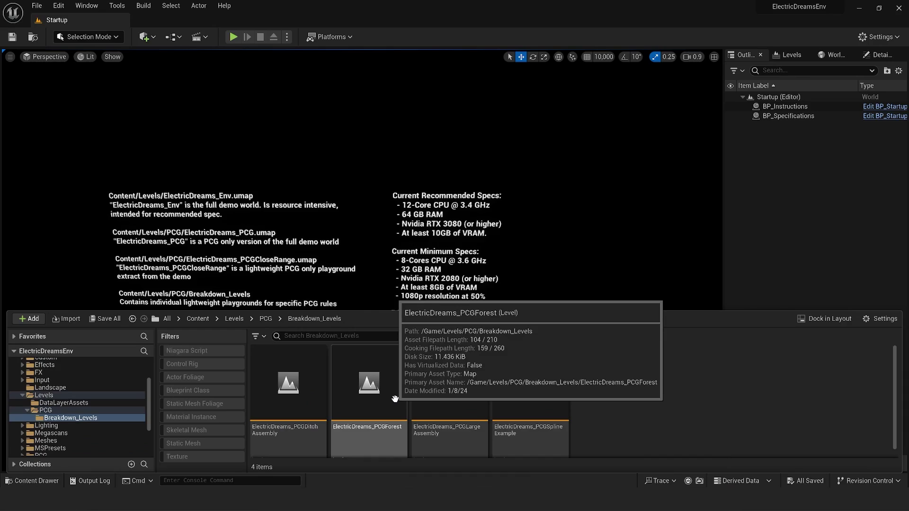
Step: Lower PCGDemo_ForestBP's Global Trees Density to 0.5 and switch to the ENV_CinematicLighting map
{"action": "double_click", "coordinate": [383, 394]}
{"action": "type", "text": ".5"}
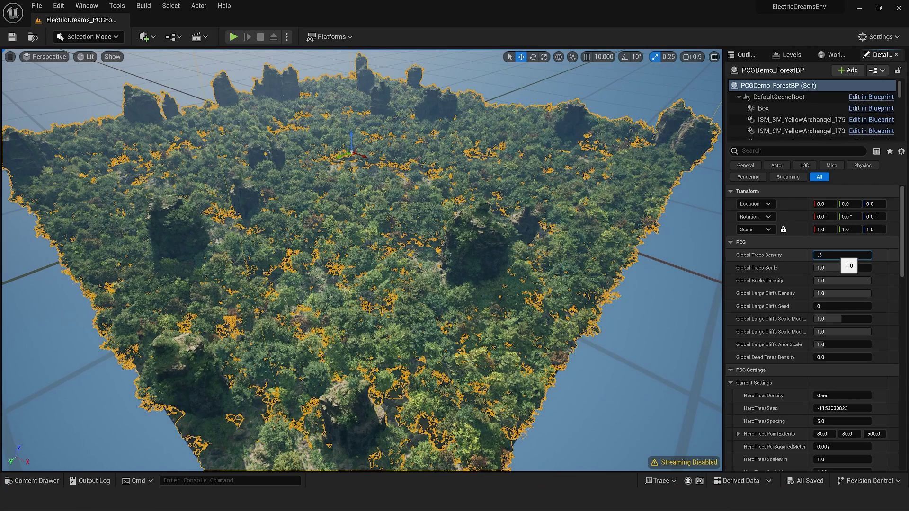
{"action": "key", "text": "Return"}
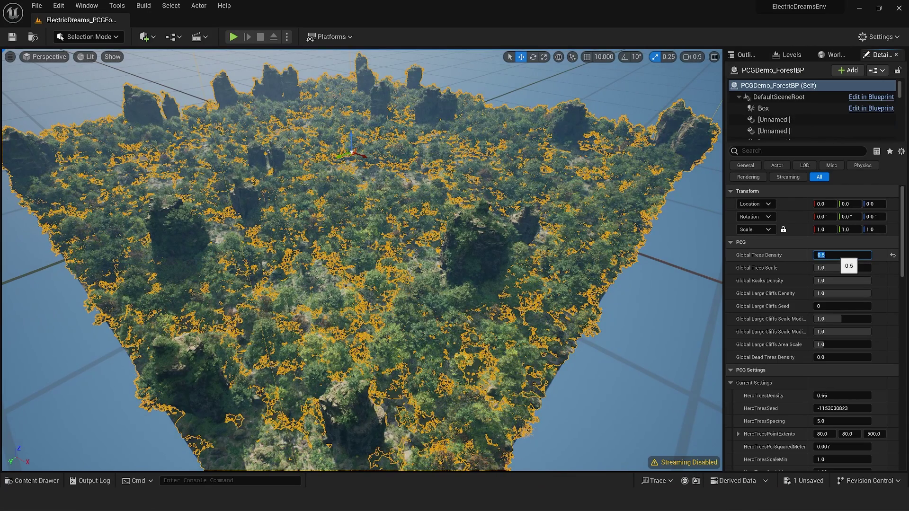
{"action": "left_click", "coordinate": [691, 285]}
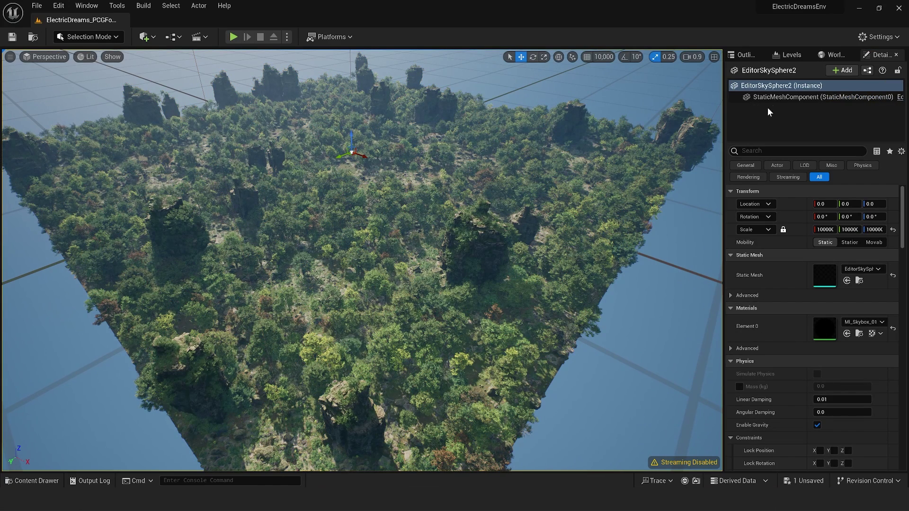
{"action": "left_click", "coordinate": [791, 55]}
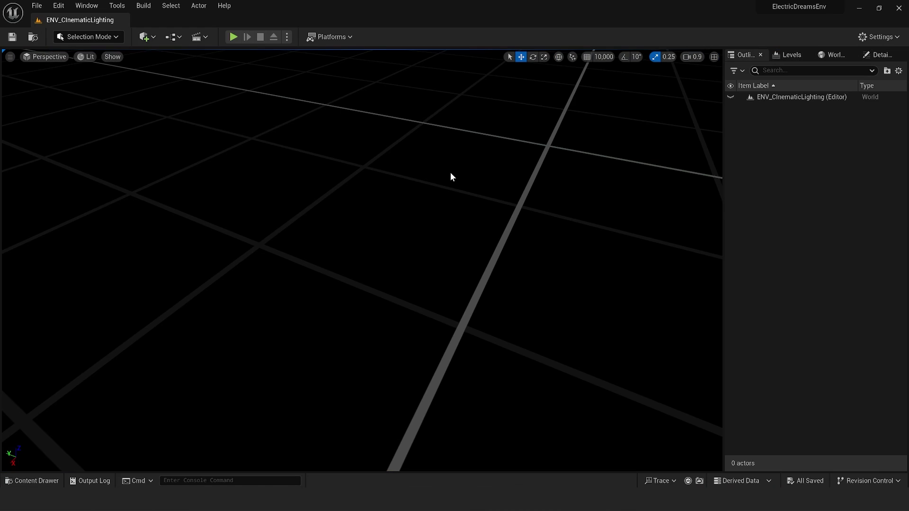
Step: Create a new landscape in Landscape Mode
{"action": "key", "text": "ctrl+v"}
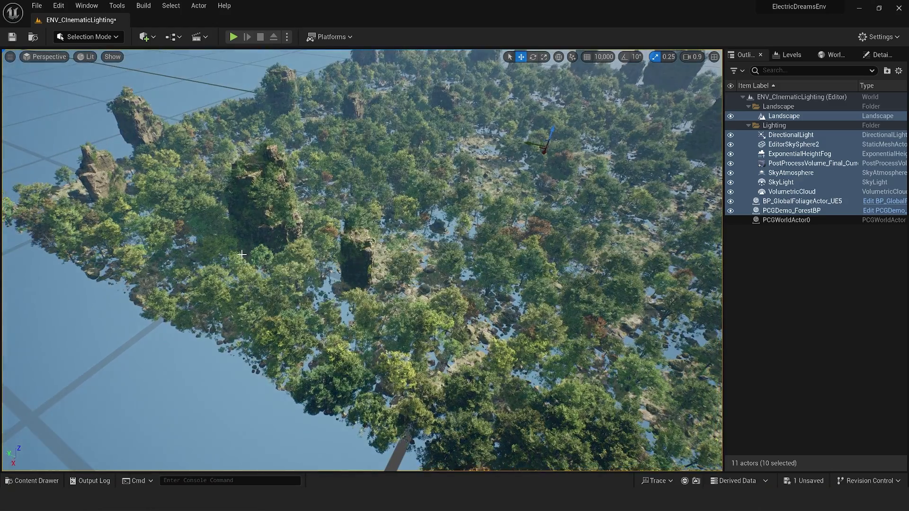
{"action": "right_click_drag", "start_coordinate": [289, 247], "coordinate": [300, 247]}
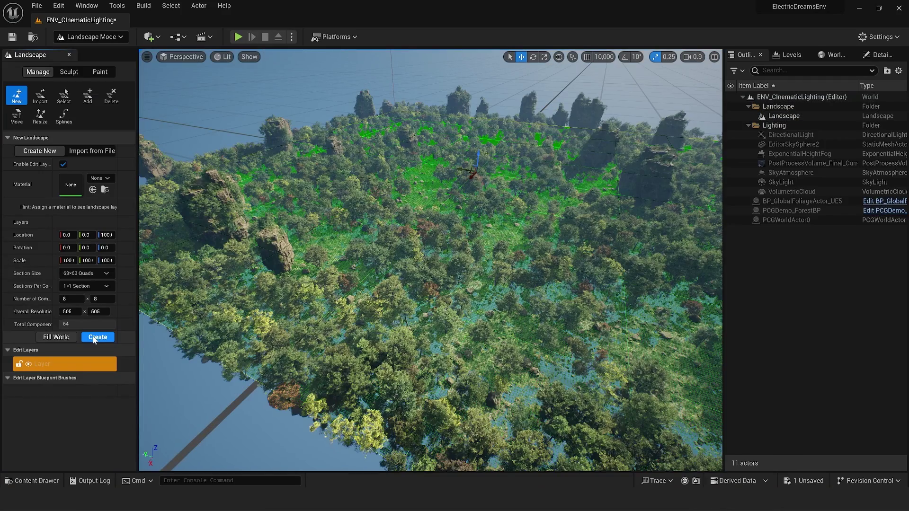
{"action": "left_click", "coordinate": [98, 337]}
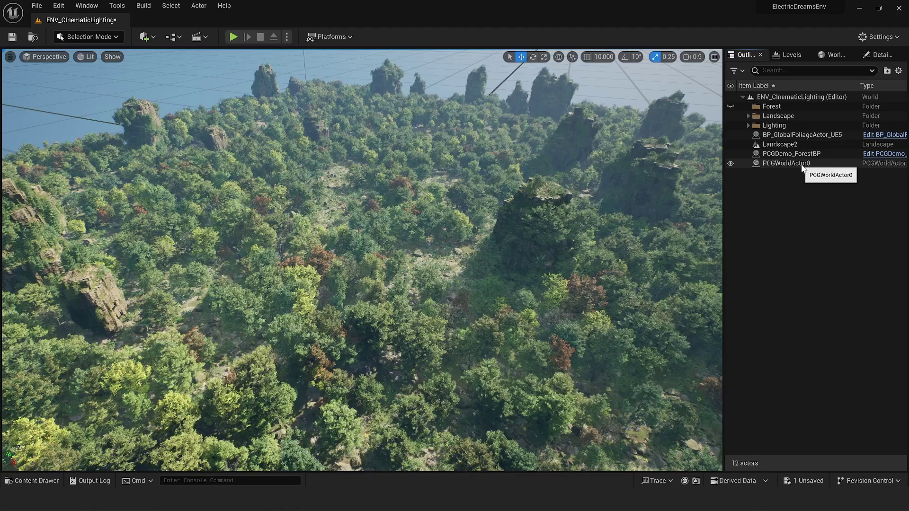
Step: Move the foliage, new landscape and PCG actors into the Forest folder
{"action": "left_click", "coordinate": [785, 163]}
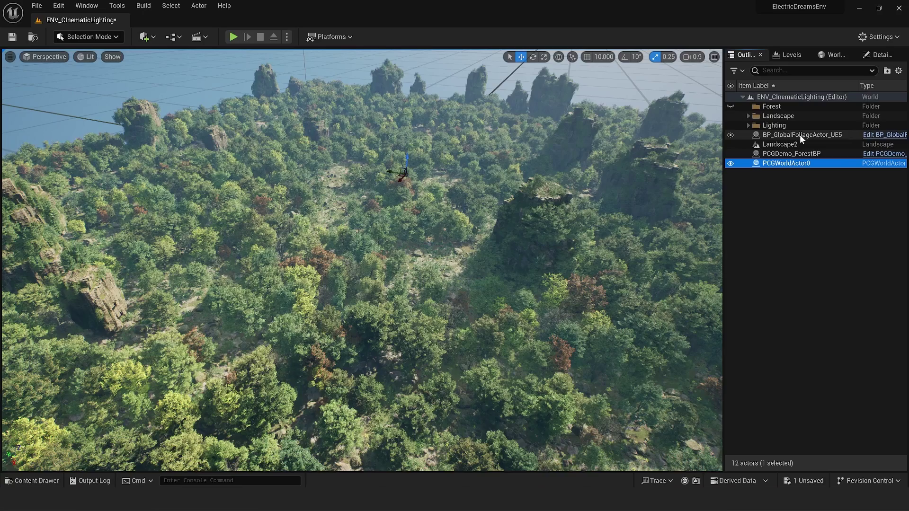
{"action": "left_click", "coordinate": [795, 134], "text": "shift"}
{"action": "left_click_drag", "start_coordinate": [795, 139], "coordinate": [780, 106]}
{"action": "left_click", "coordinate": [747, 106]}
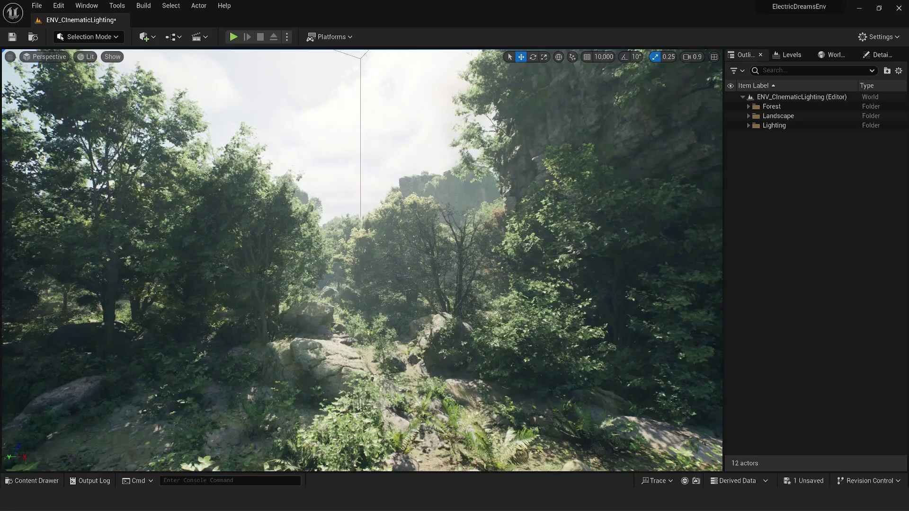
Step: Create a CineCameraActor at the current view and place it in the Shot01 Camera Cuts track
{"action": "left_click", "coordinate": [10, 56]}
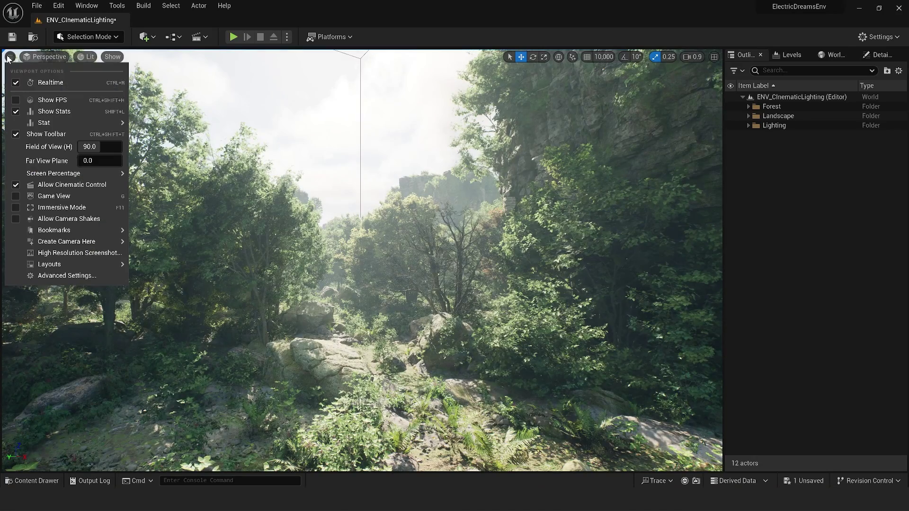
{"action": "mouse_move", "coordinate": [66, 241]}
{"action": "left_click", "coordinate": [160, 255]}
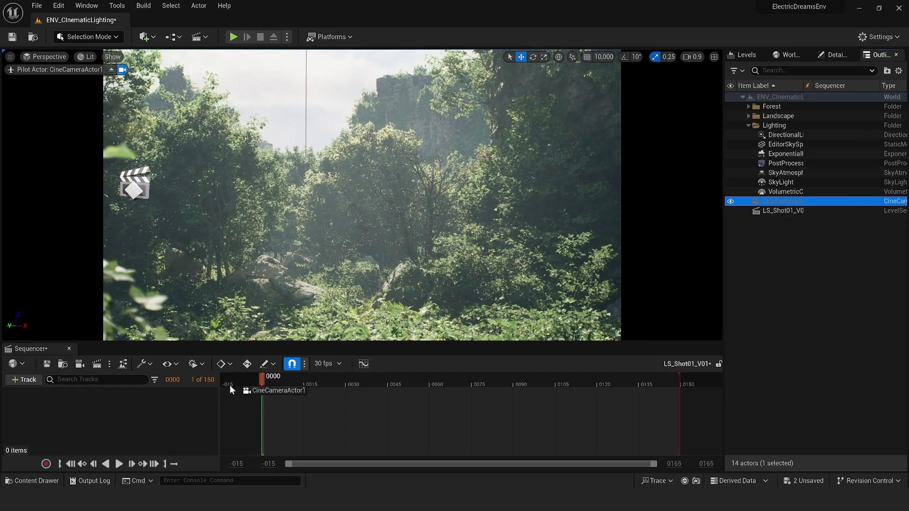
{"action": "left_click_drag", "start_coordinate": [230, 389], "coordinate": [118, 412]}
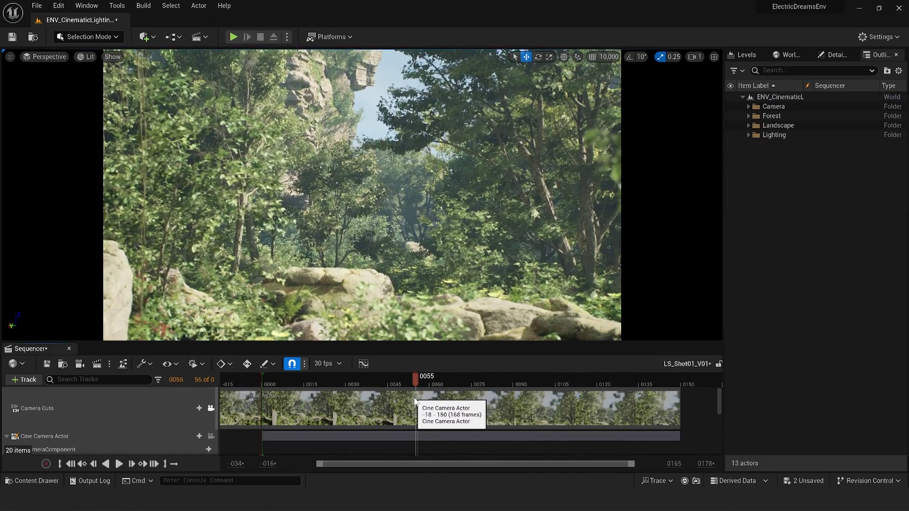
{"action": "left_click_drag", "start_coordinate": [416, 401], "coordinate": [406, 402]}
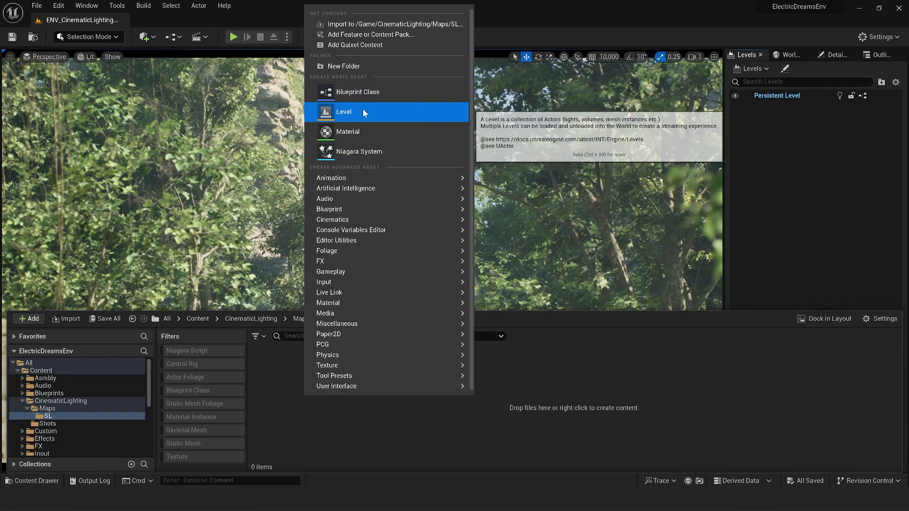
Step: Create SL_Lighting level assets in Maps/SL and add V01–V05 to the Levels panel
{"action": "left_click", "coordinate": [363, 109]}
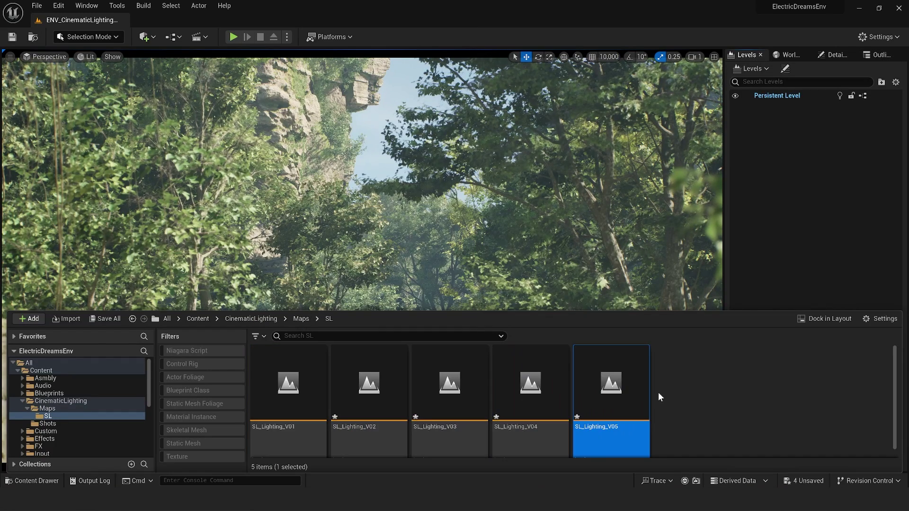
{"action": "left_click", "coordinate": [661, 392]}
{"action": "left_click", "coordinate": [286, 395]}
{"action": "left_click_drag", "start_coordinate": [287, 395], "coordinate": [780, 95]}
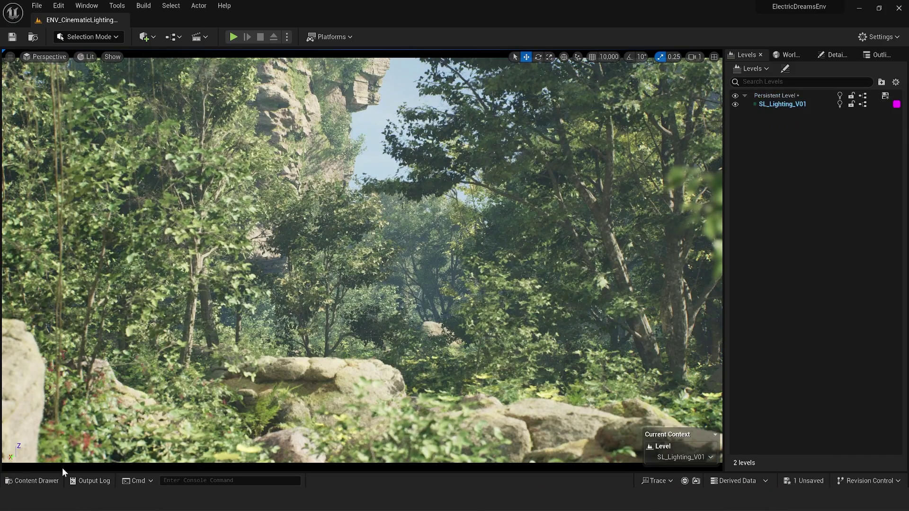
{"action": "left_click", "coordinate": [36, 480]}
{"action": "left_click_drag", "start_coordinate": [286, 427], "coordinate": [781, 113]}
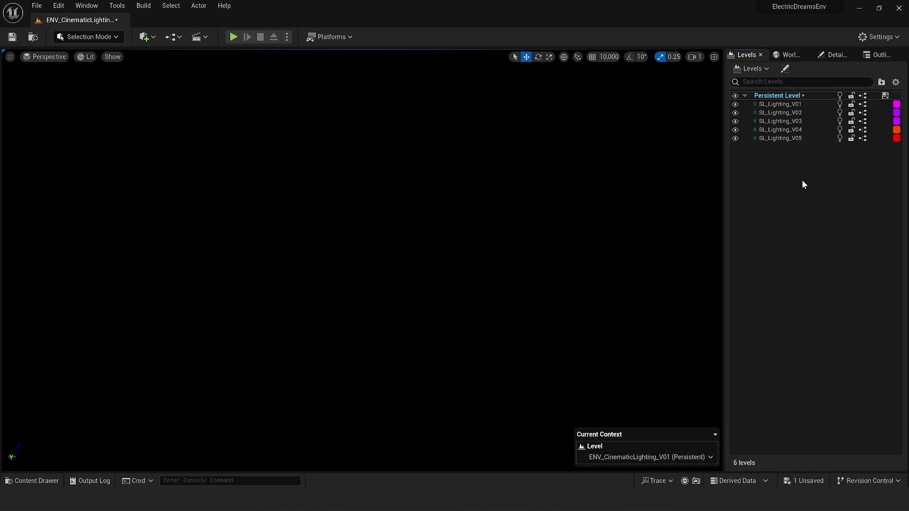
Step: Make SL_Lighting_V01 current and create sun, sky, clouds and fog with Env. Light Mixer
{"action": "double_click", "coordinate": [781, 105]}
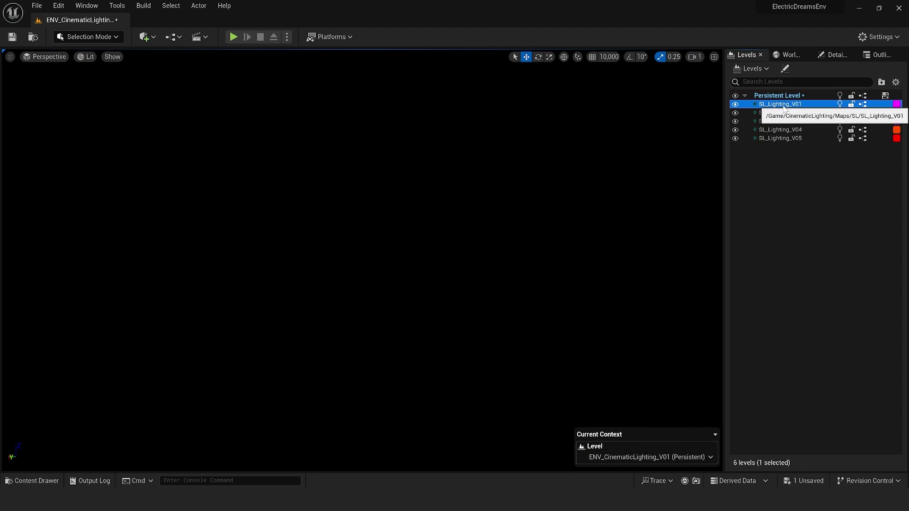
{"action": "left_click", "coordinate": [801, 187]}
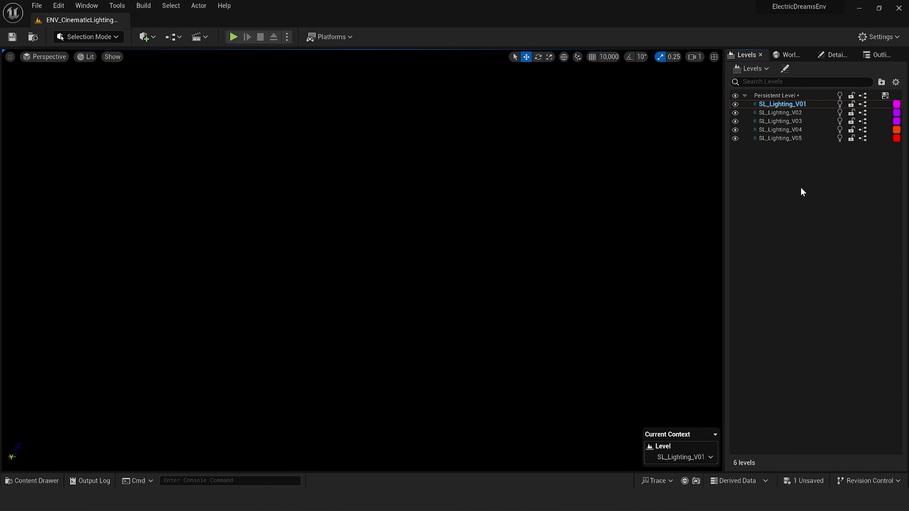
{"action": "left_click", "coordinate": [94, 8]}
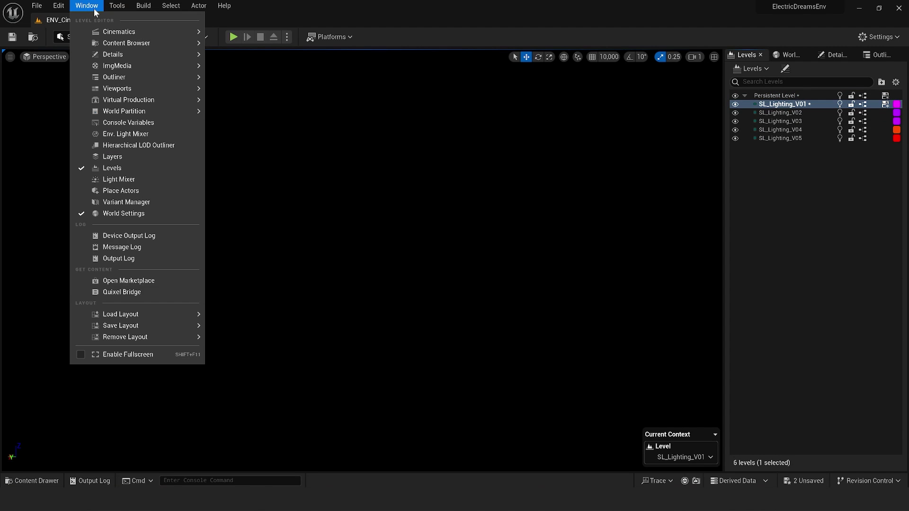
{"action": "left_click", "coordinate": [138, 132]}
{"action": "left_click", "coordinate": [240, 121]}
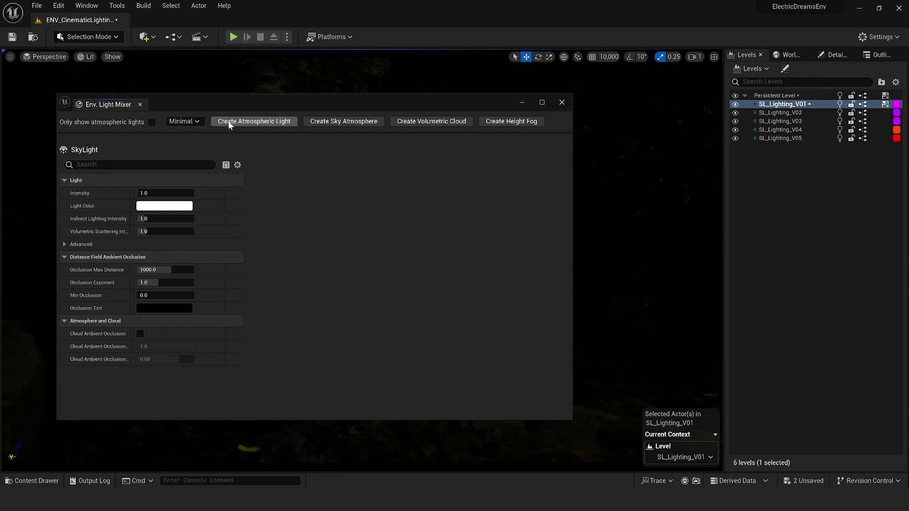
{"action": "left_click", "coordinate": [241, 121]}
{"action": "left_click", "coordinate": [241, 121]}
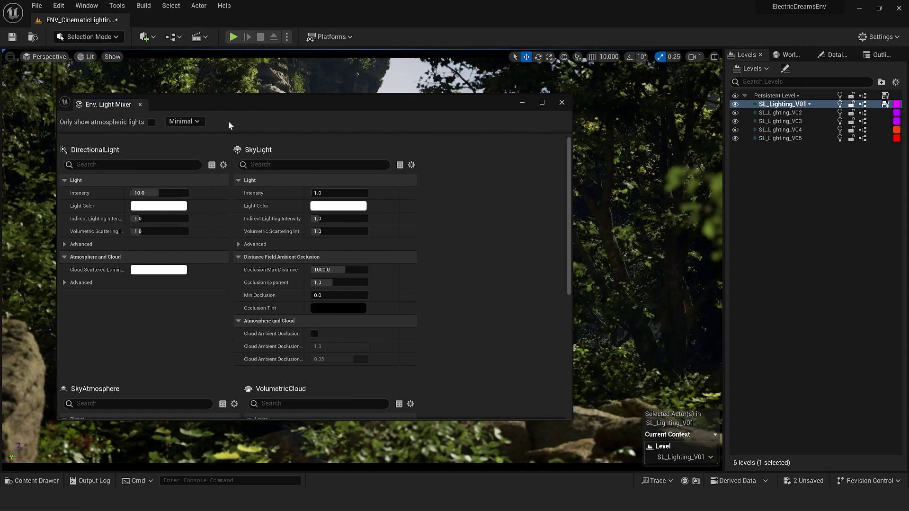
{"action": "left_click", "coordinate": [562, 102]}
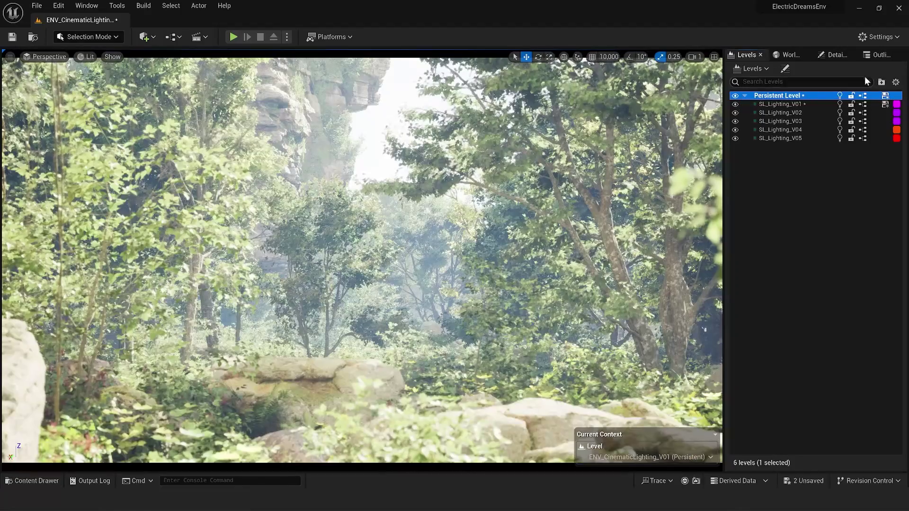
Step: Add a post process volume and set it to Infinite Extent (Unbound)
{"action": "left_click", "coordinate": [879, 55]}
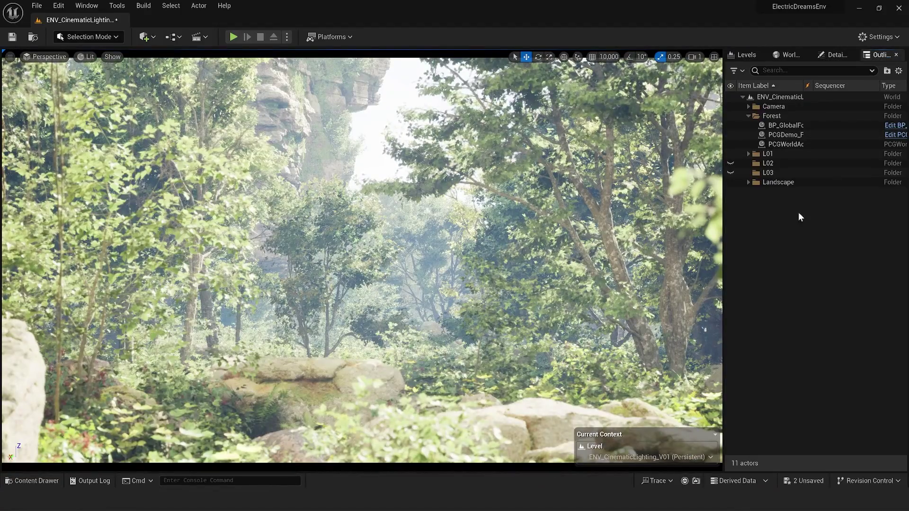
{"action": "left_click", "coordinate": [157, 39]}
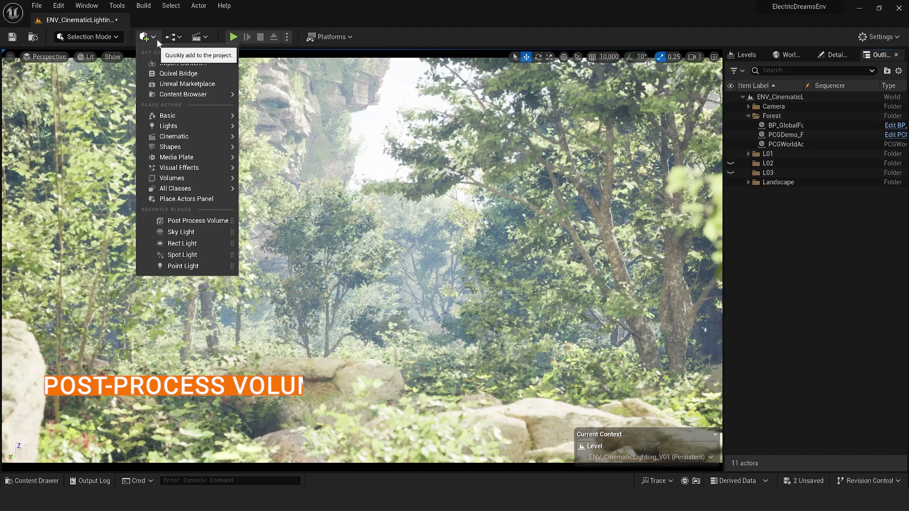
{"action": "type", "text": "post"}
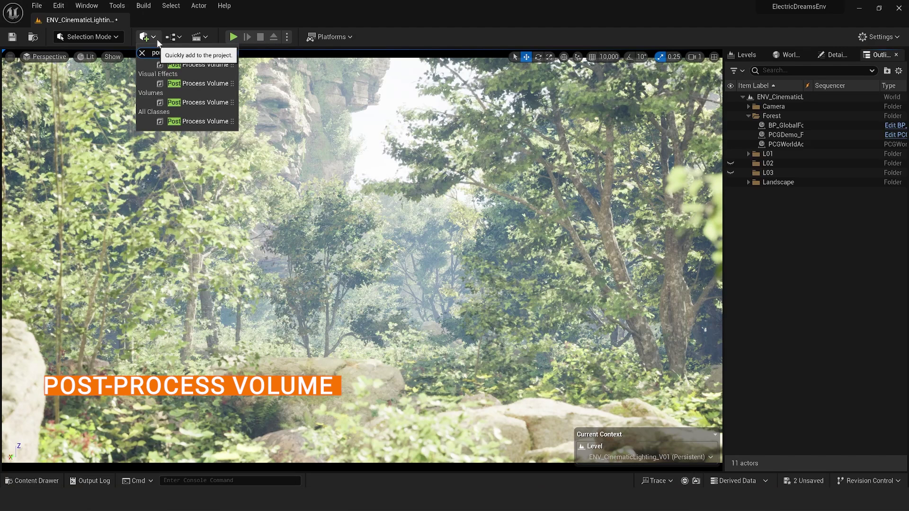
{"action": "key", "text": "Return"}
{"action": "left_click", "coordinate": [188, 64]}
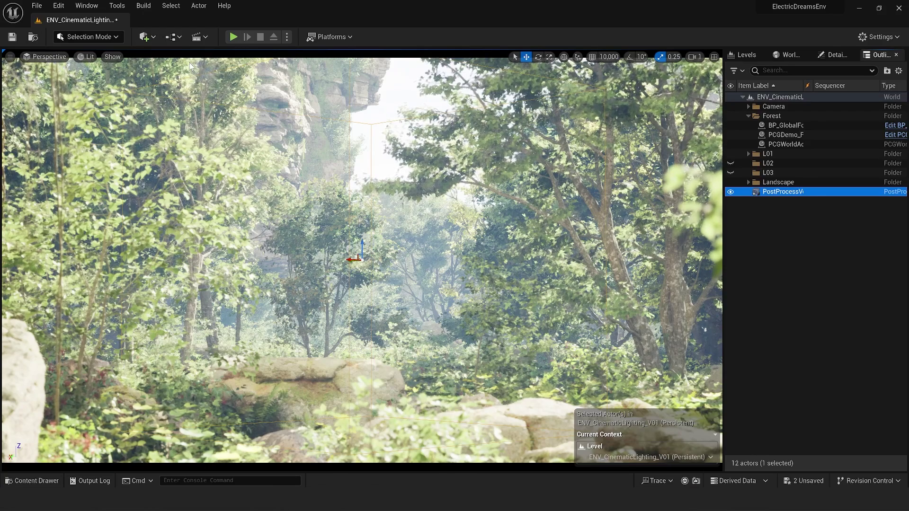
{"action": "left_click", "coordinate": [834, 55]}
{"action": "left_click", "coordinate": [803, 151]}
{"action": "type", "text": "unb"}
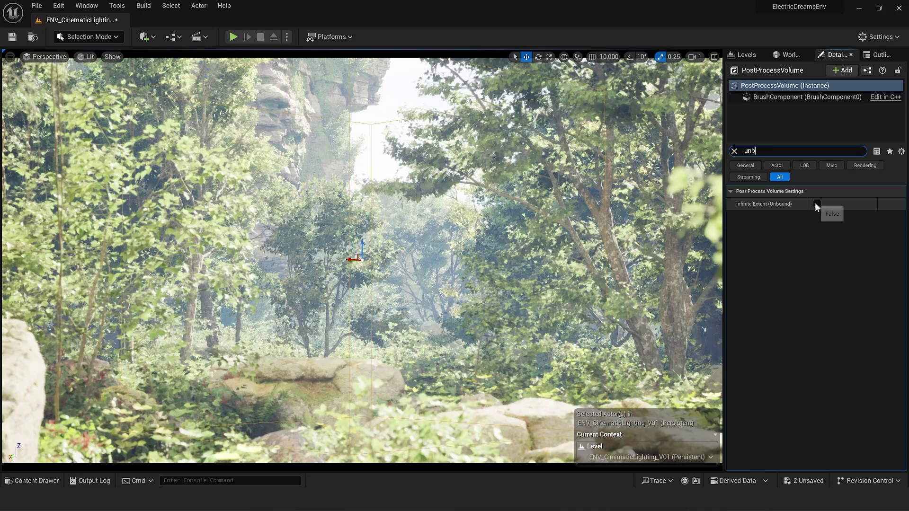
{"action": "left_click", "coordinate": [817, 204]}
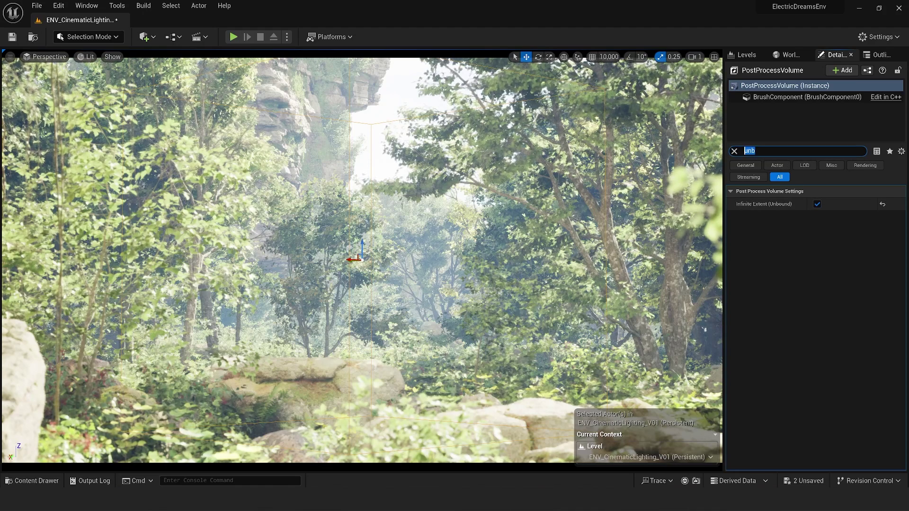
{"action": "type", "text": "expo"}
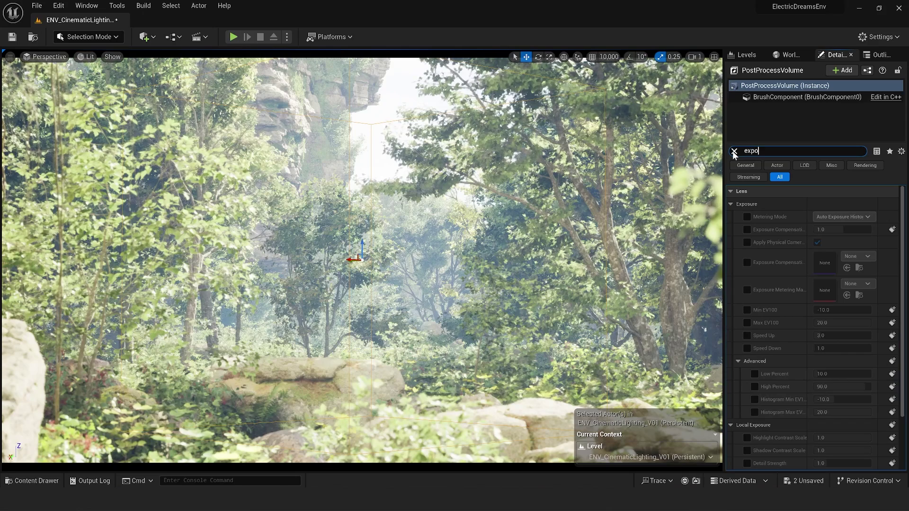
Step: Enable Metering Mode, Exposure Compensation and Min/Max EV100 overrides, with both EV100 values at 0
{"action": "left_click", "coordinate": [747, 216]}
{"action": "left_click", "coordinate": [747, 229]}
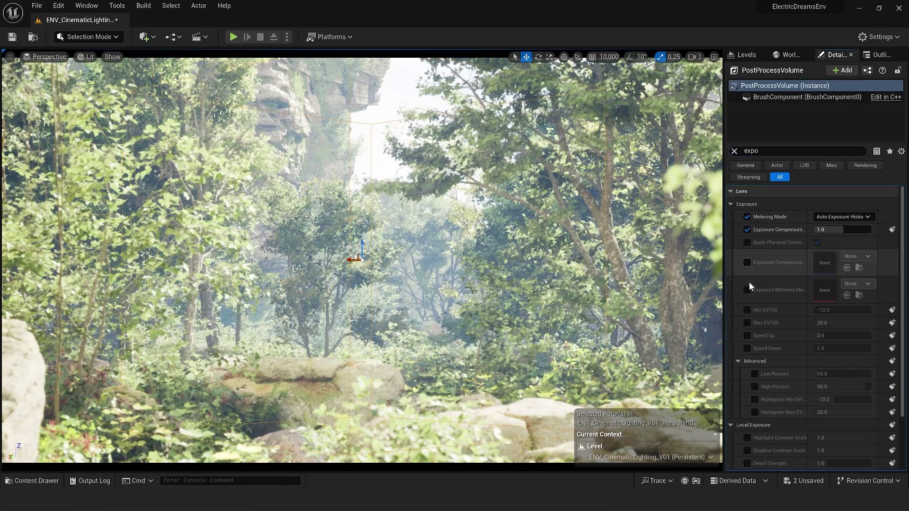
{"action": "left_click", "coordinate": [747, 310]}
{"action": "left_click", "coordinate": [746, 322]}
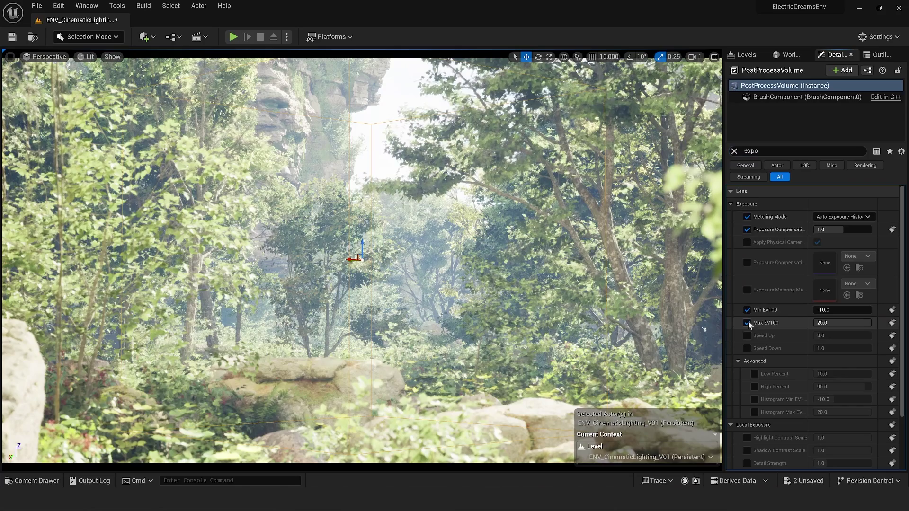
{"action": "left_click", "coordinate": [841, 309]}
{"action": "type", "text": "0"}
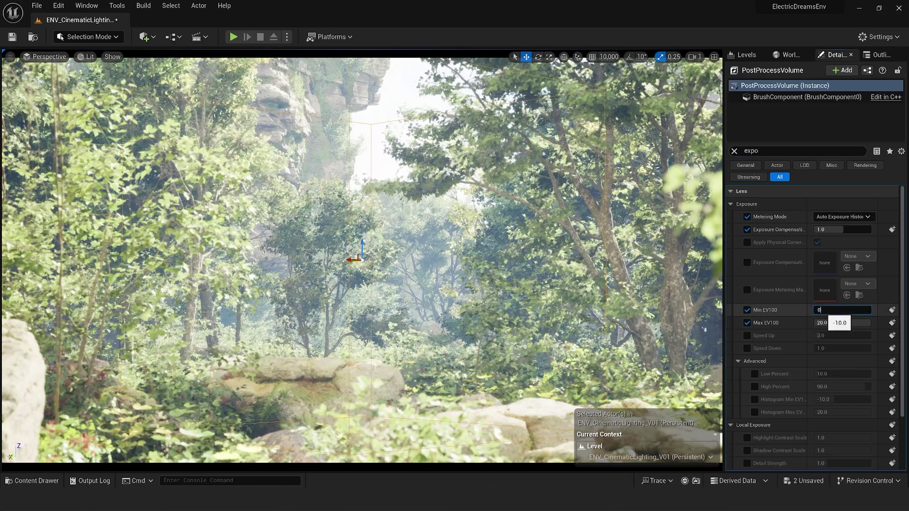
{"action": "key", "text": "Return"}
{"action": "left_click", "coordinate": [821, 323]}
{"action": "type", "text": "0"}
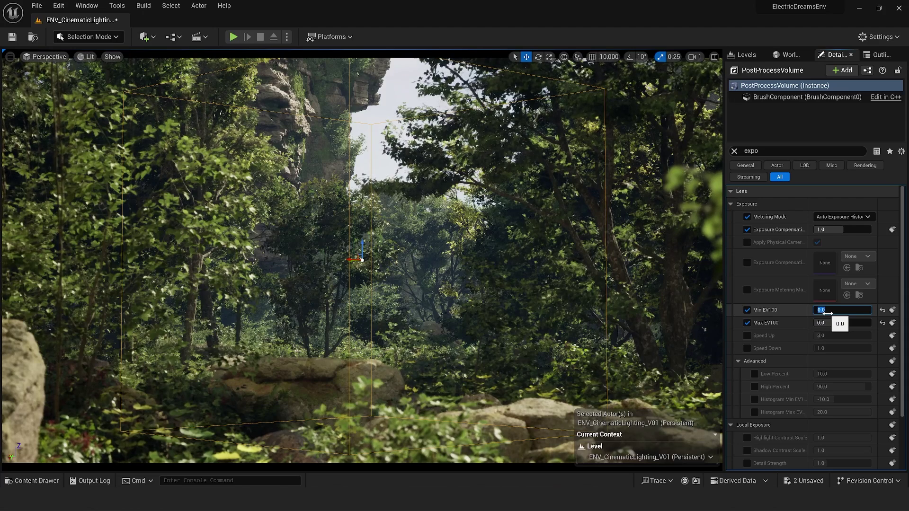
Step: In Color Grading, enable Blue Correction, Expand Gamut and Tone Curve Amount, with tone curve near 0.24
{"action": "left_click", "coordinate": [734, 151]}
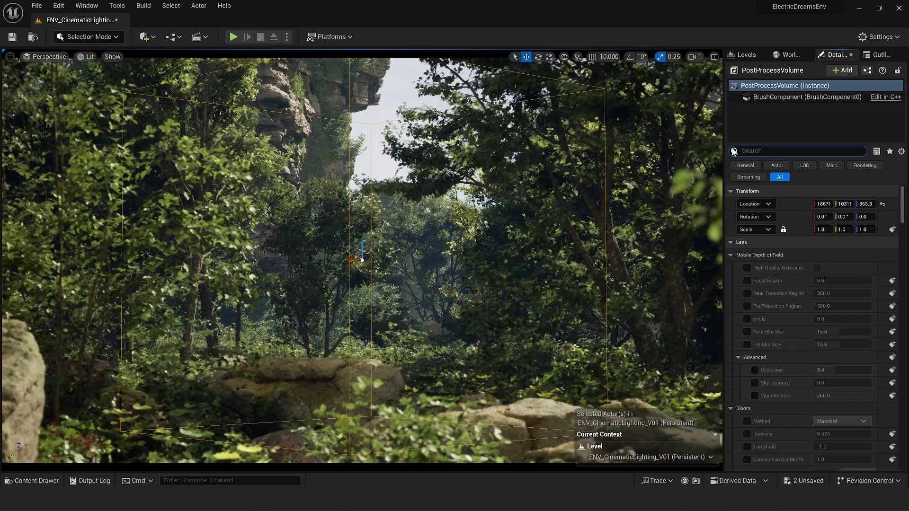
{"action": "left_click", "coordinate": [902, 151]}
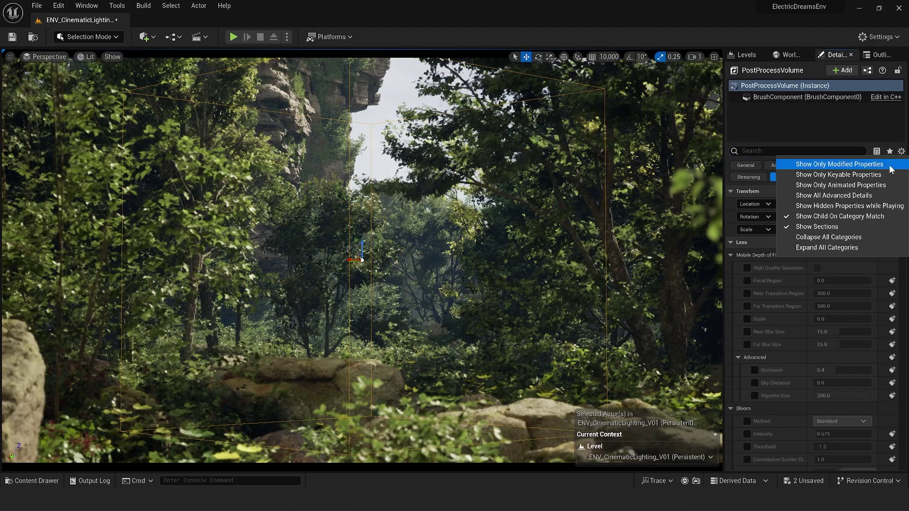
{"action": "left_click", "coordinate": [847, 237]}
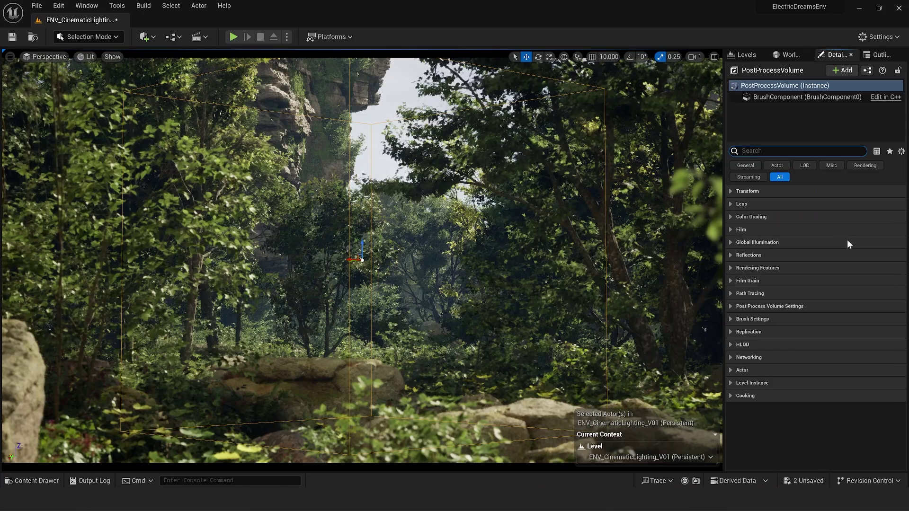
{"action": "left_click", "coordinate": [730, 218]}
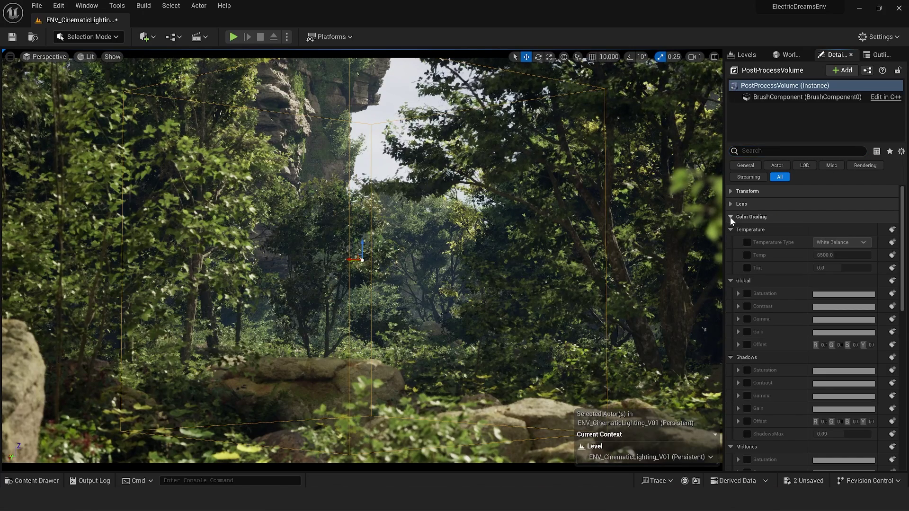
{"action": "scroll", "coordinate": [745, 291], "scroll_direction": "down", "scroll_amount": 3}
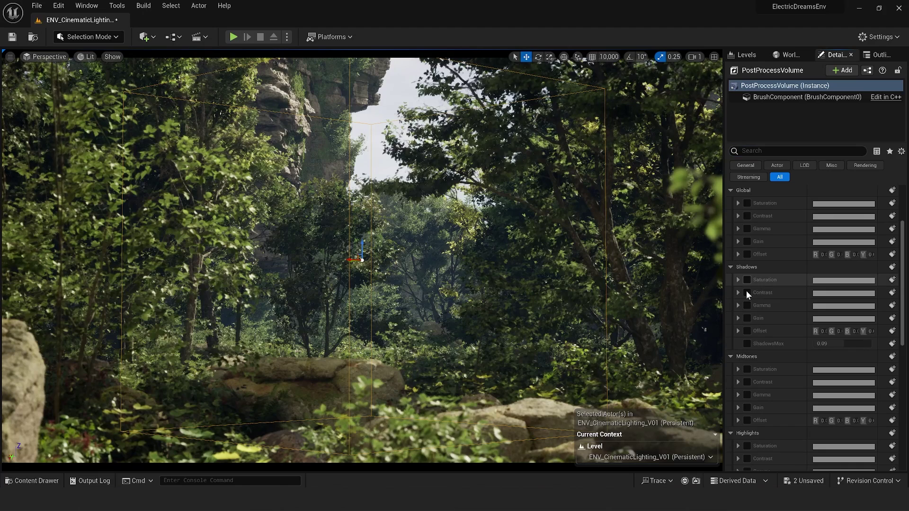
{"action": "scroll", "coordinate": [746, 290], "scroll_direction": "down", "scroll_amount": 3}
{"action": "scroll", "coordinate": [745, 291], "scroll_direction": "down", "scroll_amount": 2}
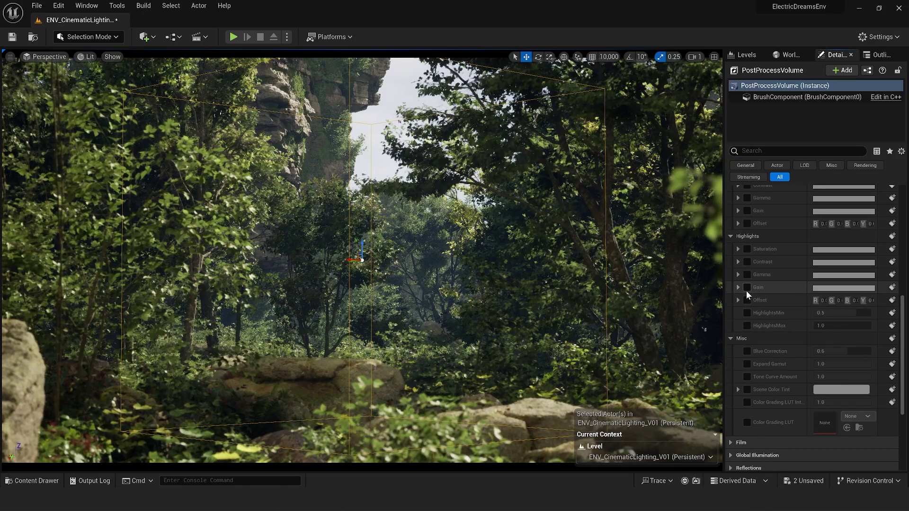
{"action": "left_click", "coordinate": [746, 351]}
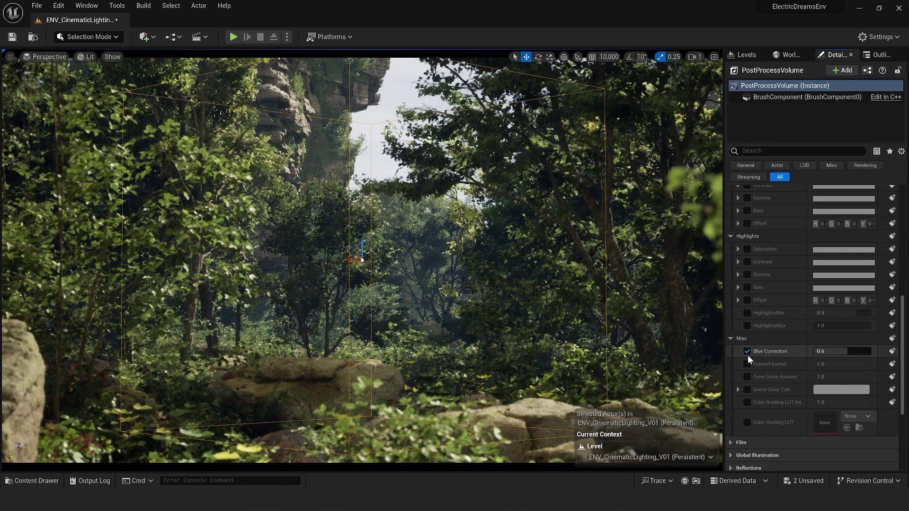
{"action": "left_click", "coordinate": [748, 364]}
{"action": "left_click", "coordinate": [747, 377]}
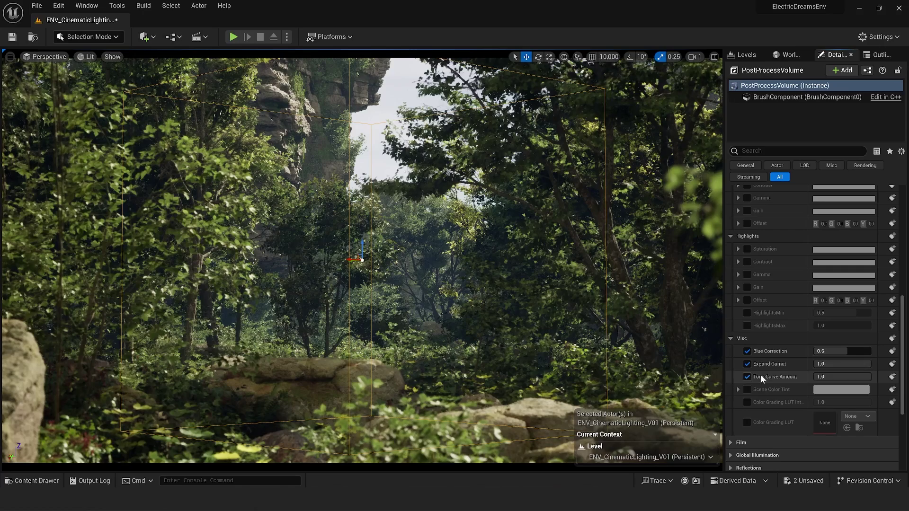
{"action": "mouse_move", "coordinate": [842, 377]}
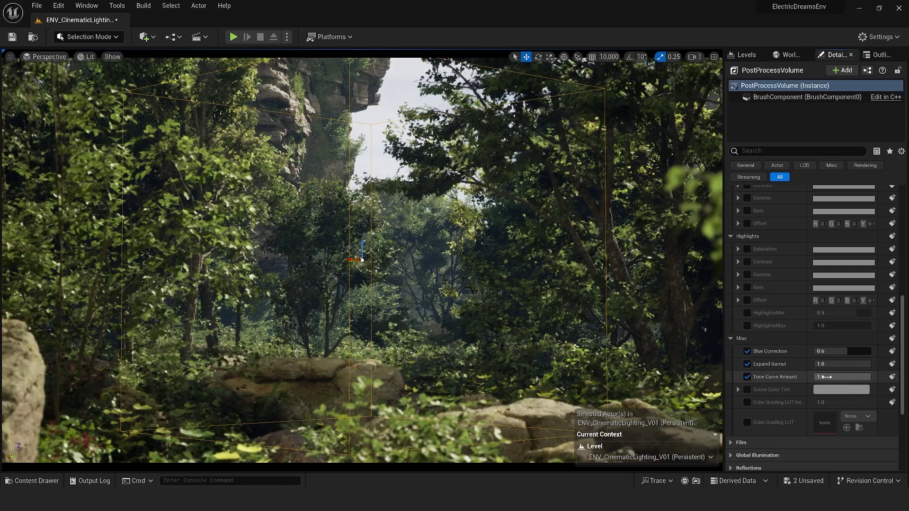
{"action": "mouse_move", "coordinate": [828, 376]}
{"action": "left_mouse_down"}
{"action": "mouse_move", "coordinate": [809, 364]}
{"action": "mouse_move", "coordinate": [809, 350]}
{"action": "left_mouse_up"}
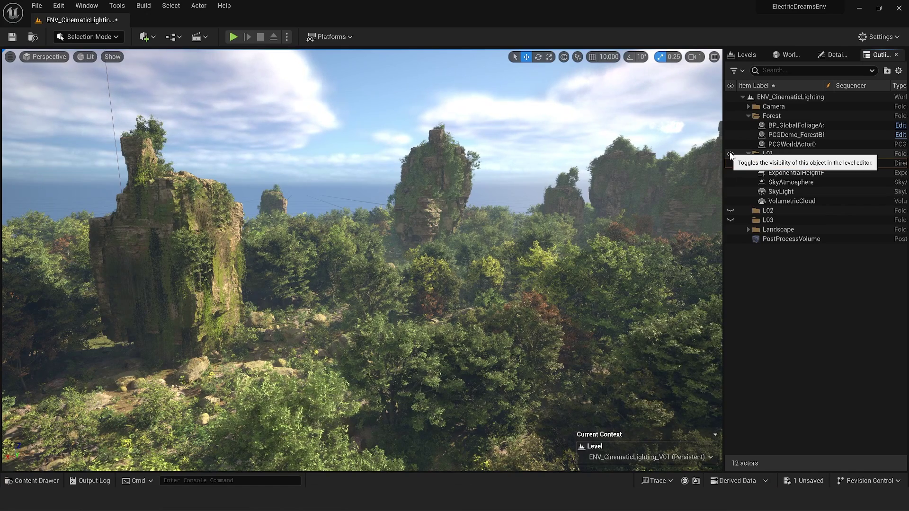
Step: Hide the L01 lights except the DirectionalLight, then adjust its intensity and light colour
{"action": "left_click", "coordinate": [731, 155]}
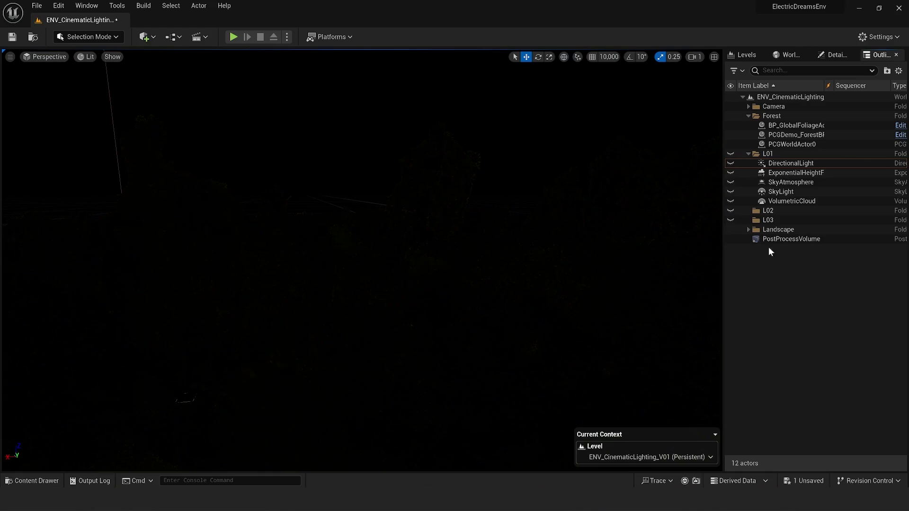
{"action": "left_click", "coordinate": [730, 163]}
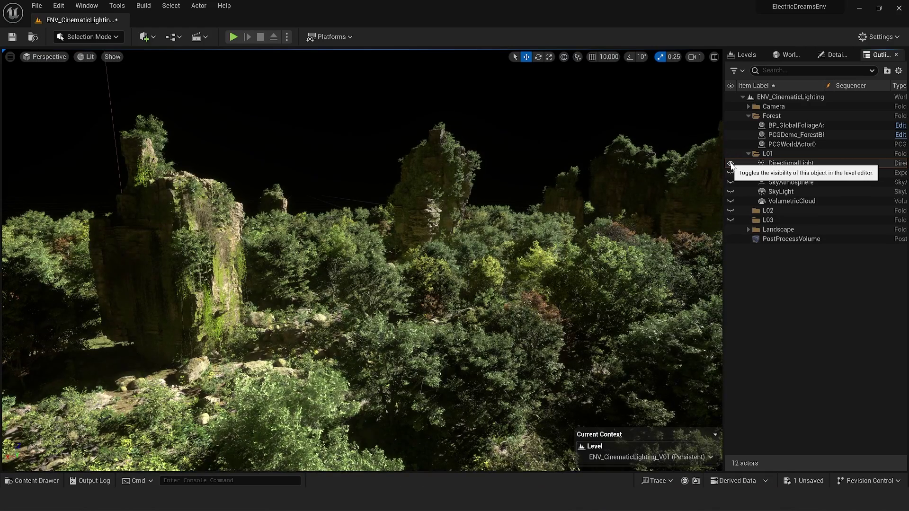
{"action": "left_click", "coordinate": [789, 163]}
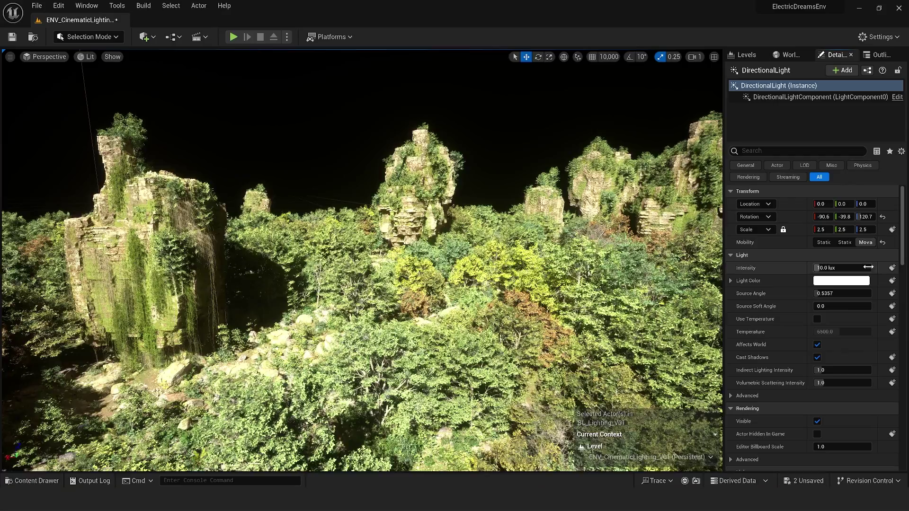
{"action": "mouse_move", "coordinate": [868, 267]}
{"action": "left_mouse_down"}
{"action": "mouse_move", "coordinate": [852, 266]}
{"action": "mouse_move", "coordinate": [869, 267]}
{"action": "mouse_move", "coordinate": [846, 282]}
{"action": "left_mouse_up"}
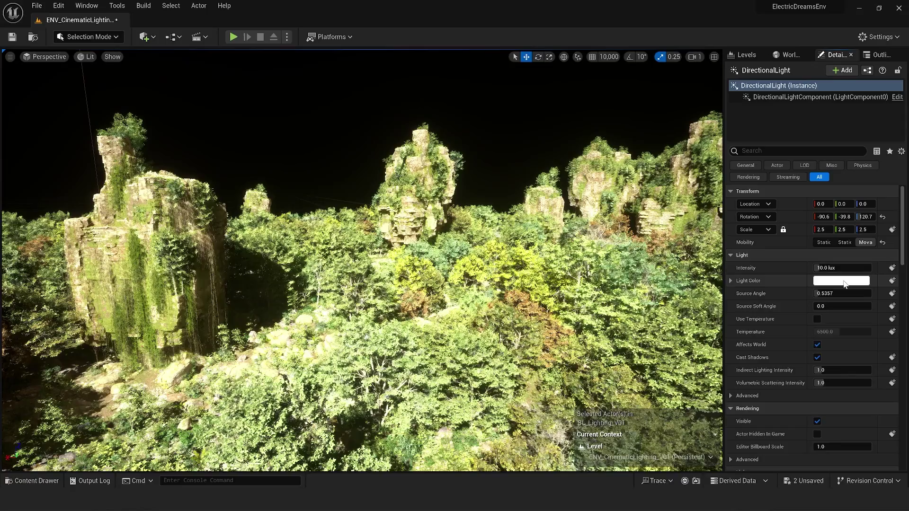
{"action": "left_click", "coordinate": [844, 281]}
{"action": "mouse_move", "coordinate": [719, 312]}
{"action": "left_mouse_down"}
{"action": "mouse_move", "coordinate": [674, 300]}
{"action": "mouse_move", "coordinate": [698, 298]}
{"action": "left_mouse_up"}
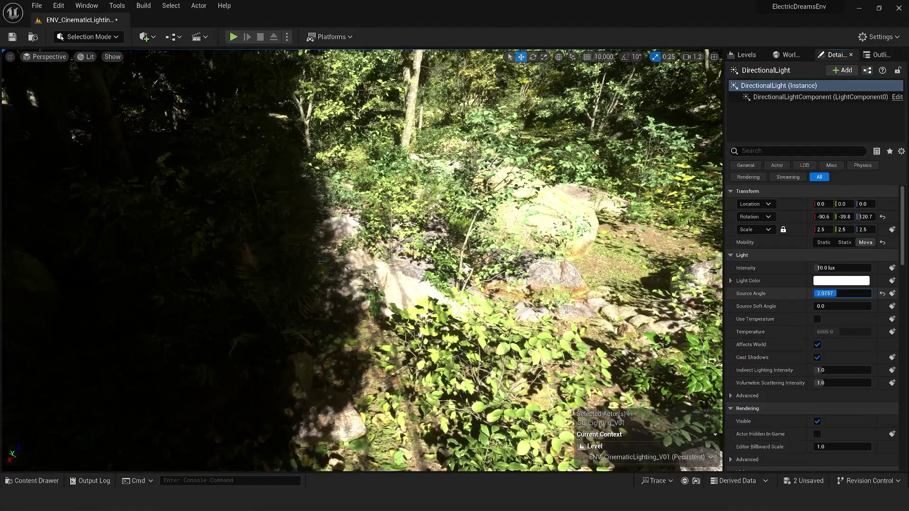
Step: Give the sun a small source angle and an indirect lighting intensity of 6.0
{"action": "left_click", "coordinate": [882, 293]}
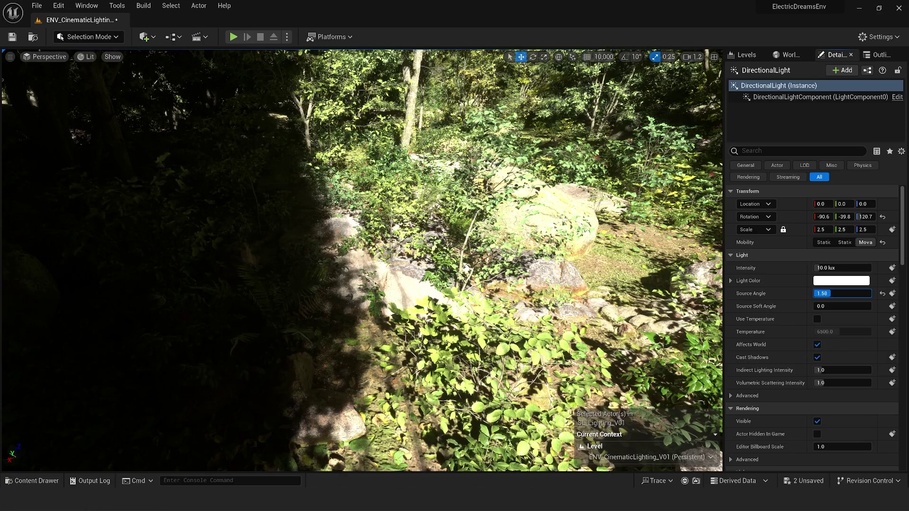
{"action": "type", "text": "0.3"}
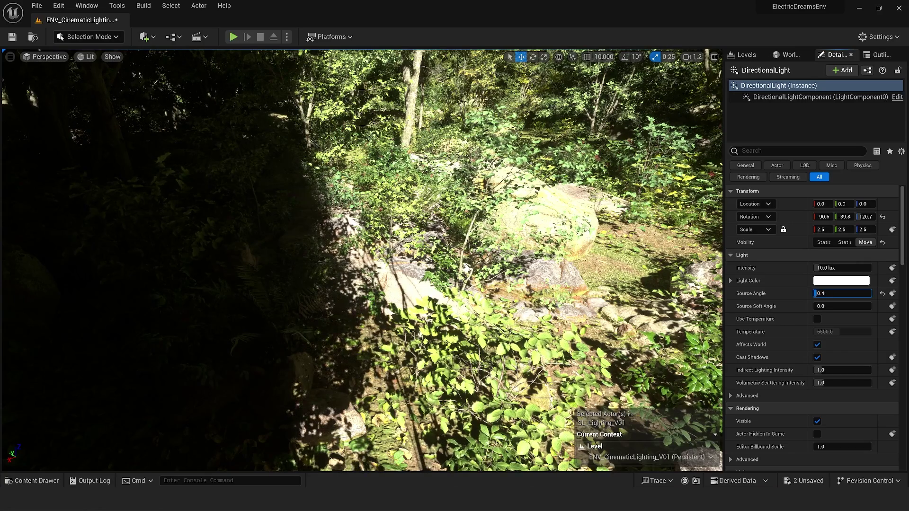
{"action": "mouse_move", "coordinate": [828, 294]}
{"action": "left_mouse_down"}
{"action": "mouse_move", "coordinate": [845, 293]}
{"action": "mouse_move", "coordinate": [828, 293]}
{"action": "left_mouse_up"}
{"action": "key", "text": "ctrl+z"}
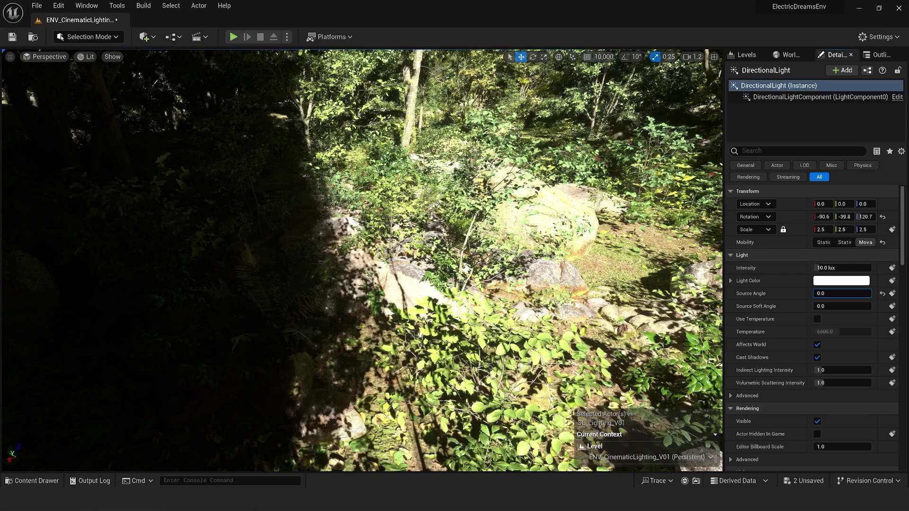
{"action": "left_click_drag", "start_coordinate": [858, 293], "coordinate": [861, 293]}
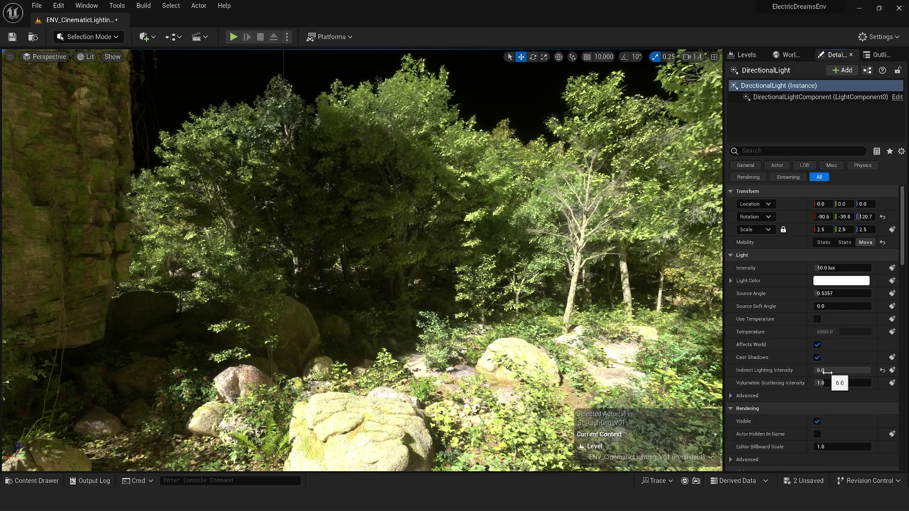
{"action": "left_click", "coordinate": [881, 371]}
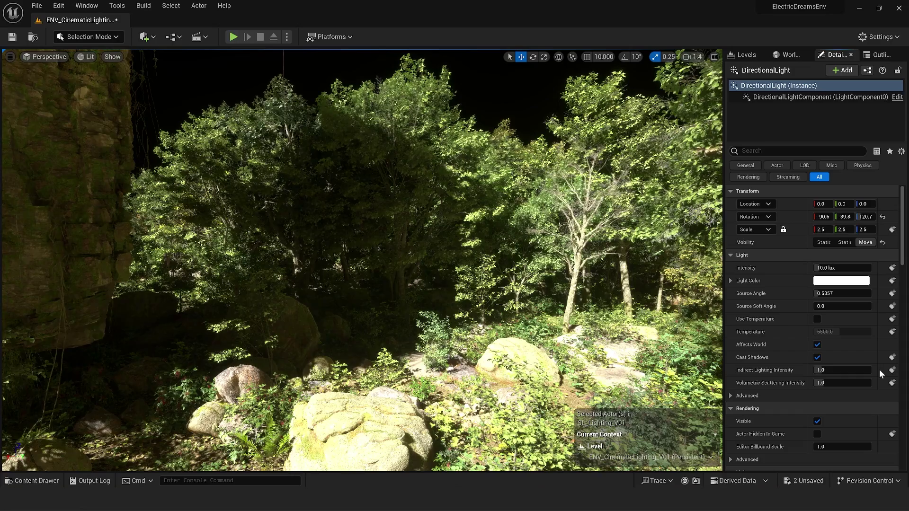
{"action": "left_click_drag", "start_coordinate": [828, 370], "coordinate": [862, 370]}
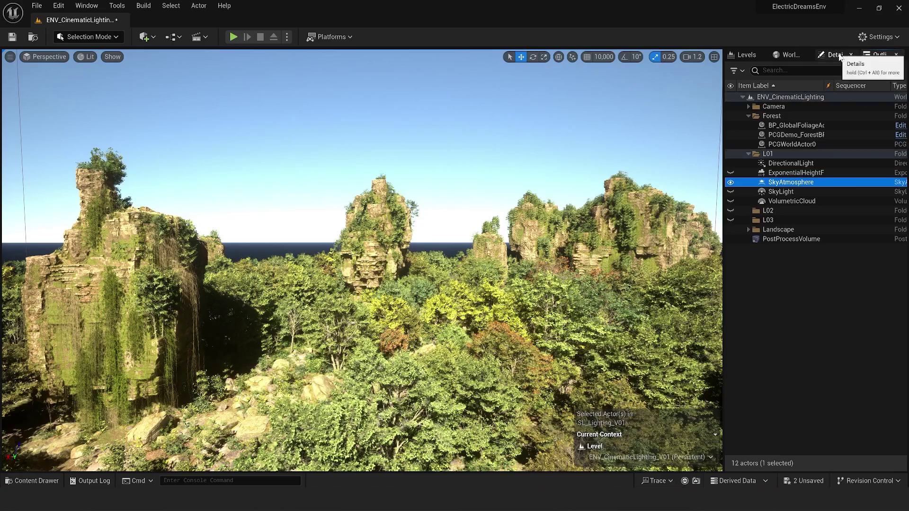
Step: Give the SkyLight intensity scale 10, disable Real Time Capture, and use a specified-cubemap source type
{"action": "left_click", "coordinate": [834, 55]}
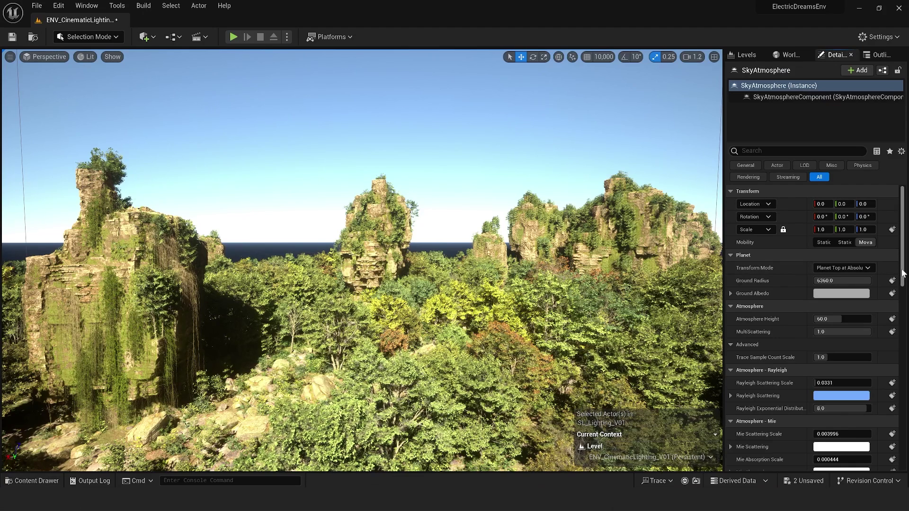
{"action": "left_click_drag", "start_coordinate": [902, 272], "coordinate": [900, 383]}
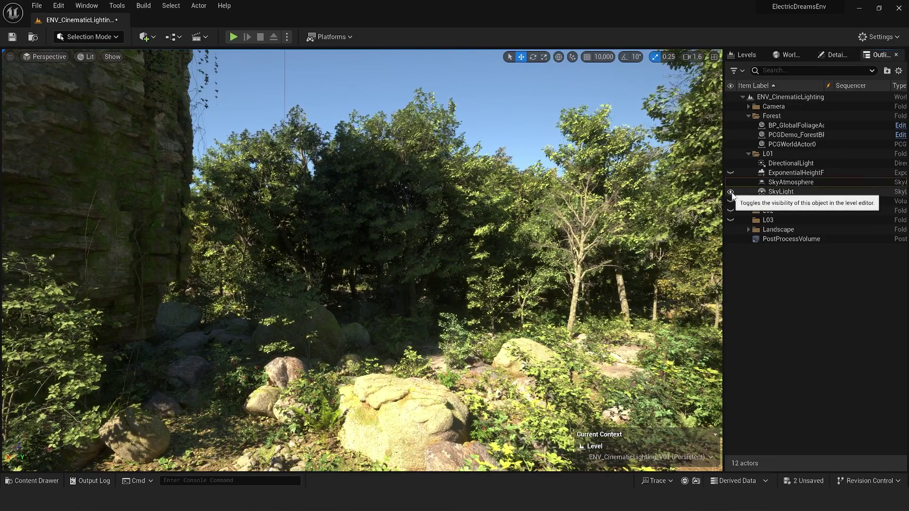
{"action": "left_click", "coordinate": [781, 192]}
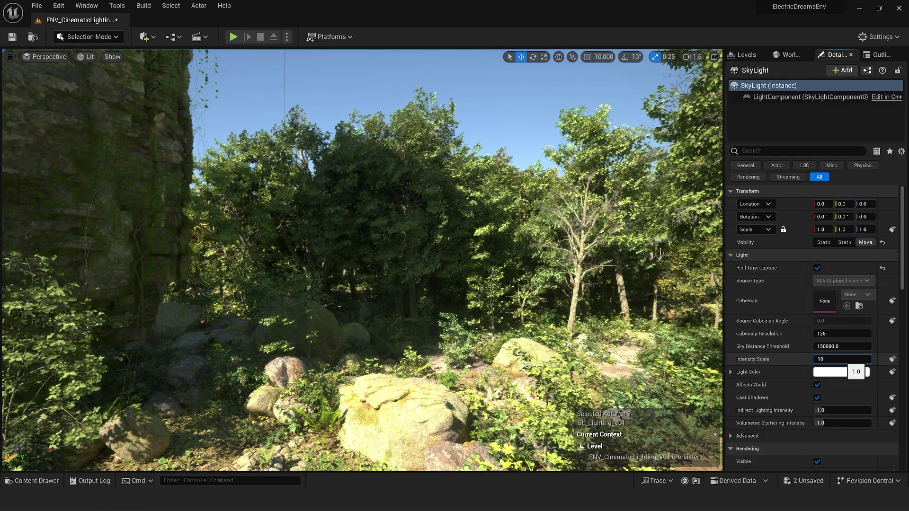
{"action": "key", "text": "Return"}
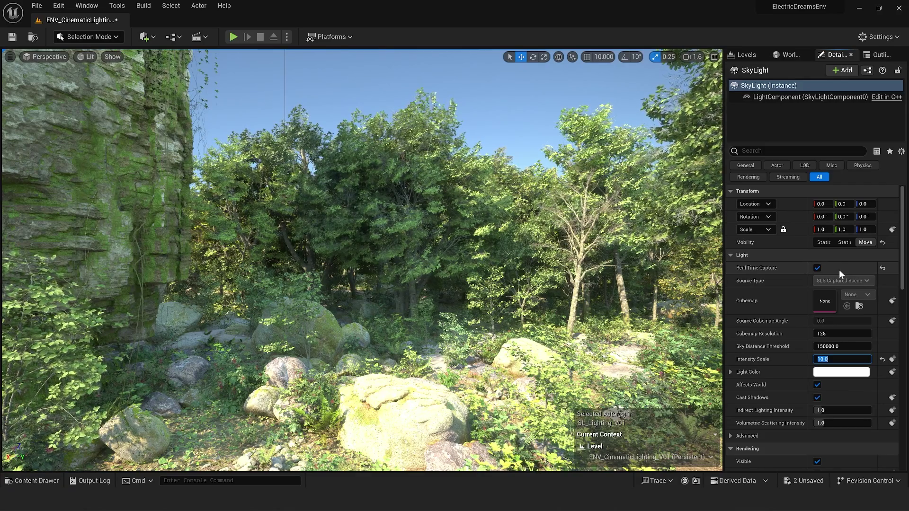
{"action": "left_click", "coordinate": [817, 269]}
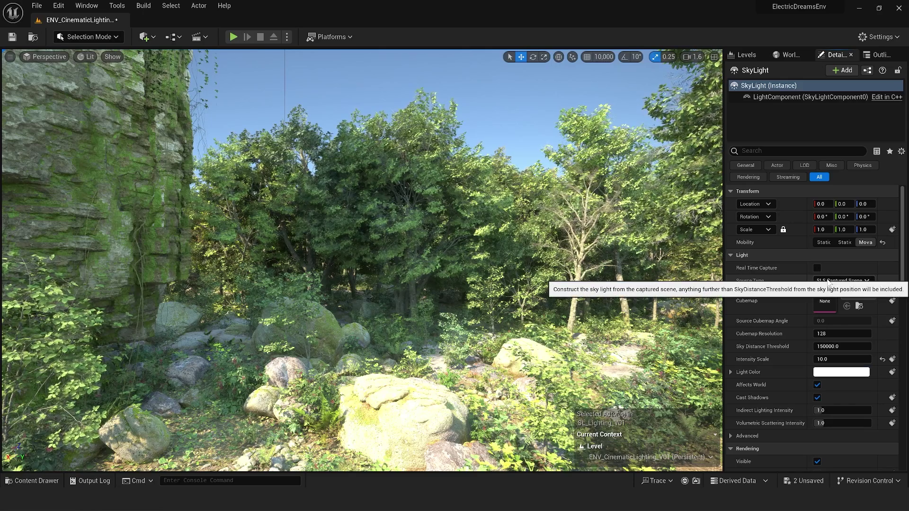
{"action": "left_click", "coordinate": [828, 282]}
{"action": "left_click", "coordinate": [843, 299]}
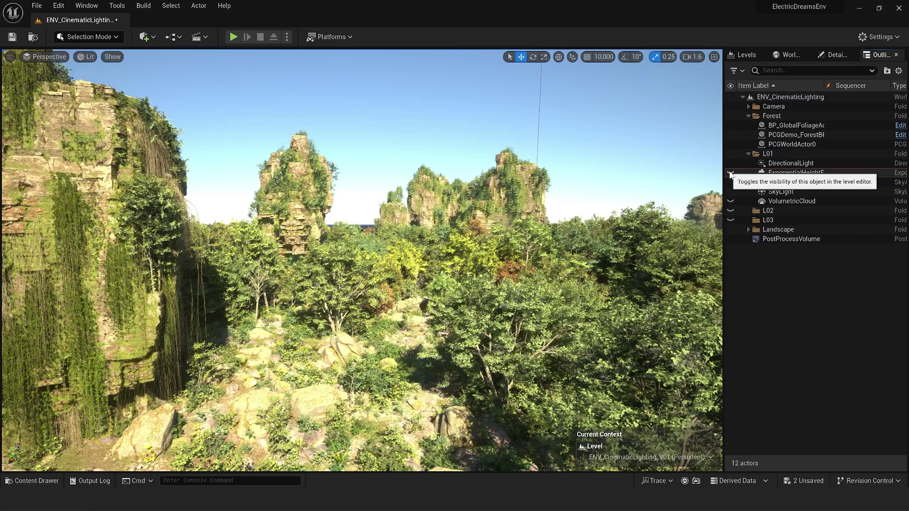
Step: Unhide ExponentialHeightFog and try higher density, a new inscattering colour and 5000 start distance
{"action": "left_click", "coordinate": [731, 173]}
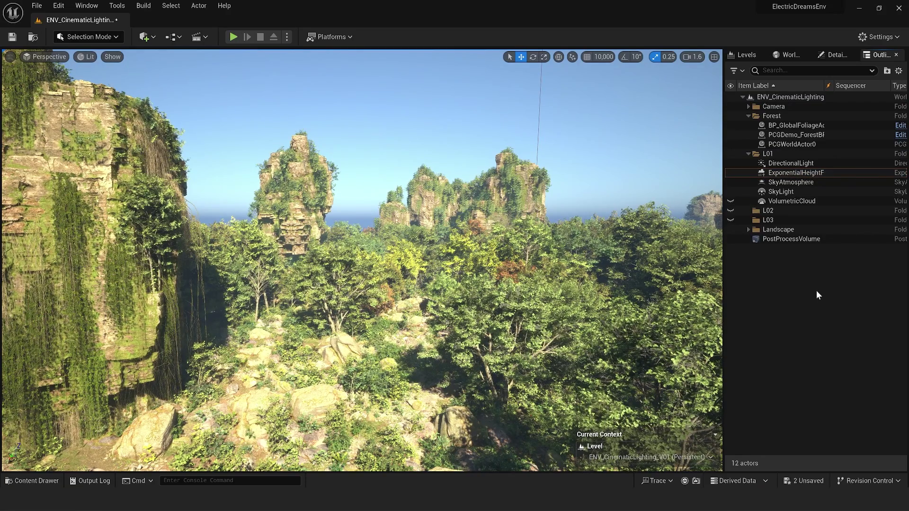
{"action": "left_click", "coordinate": [795, 173]}
{"action": "left_click", "coordinate": [832, 55]}
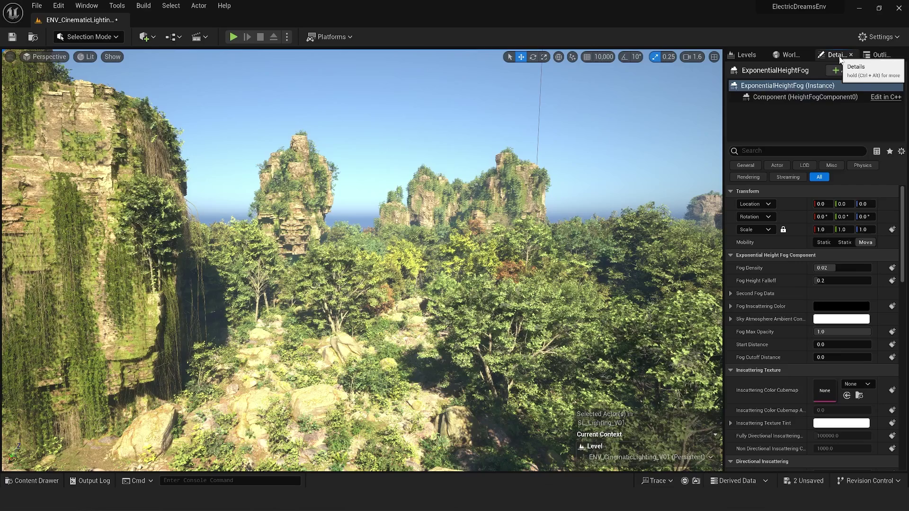
{"action": "left_click_drag", "start_coordinate": [834, 268], "coordinate": [843, 281]}
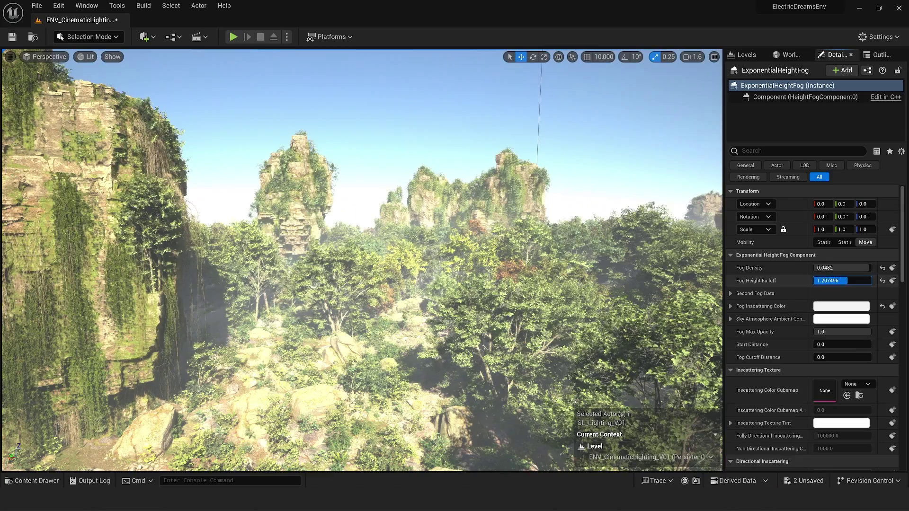
{"action": "left_click", "coordinate": [840, 306]}
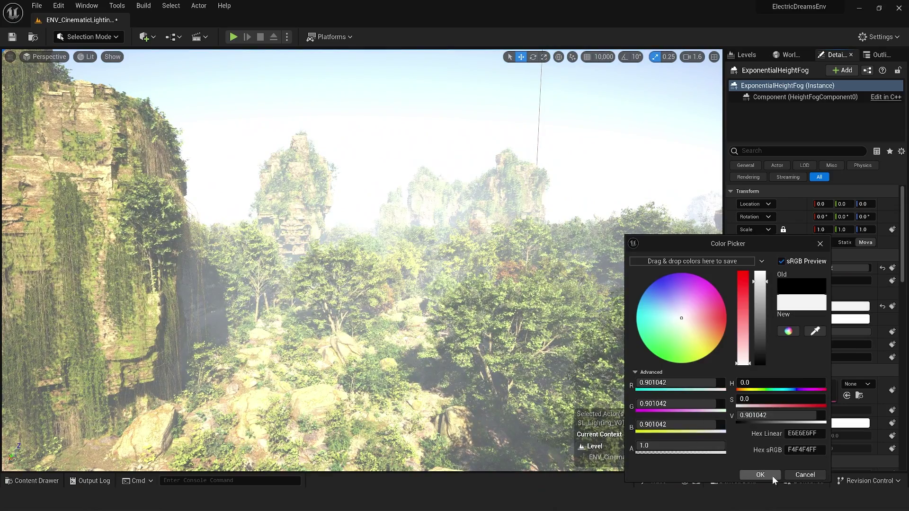
{"action": "left_click", "coordinate": [760, 474]}
{"action": "left_click_drag", "start_coordinate": [843, 280], "coordinate": [817, 281]}
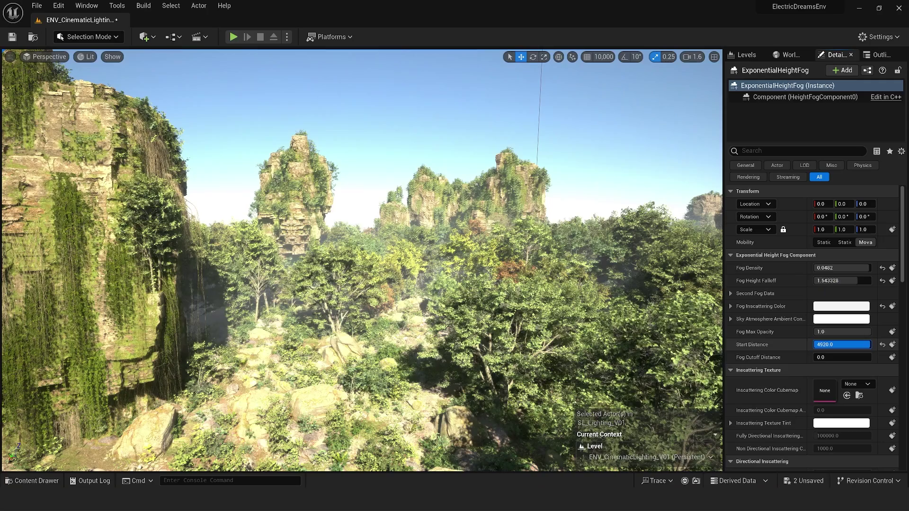
{"action": "left_click_drag", "start_coordinate": [841, 345], "coordinate": [868, 344]}
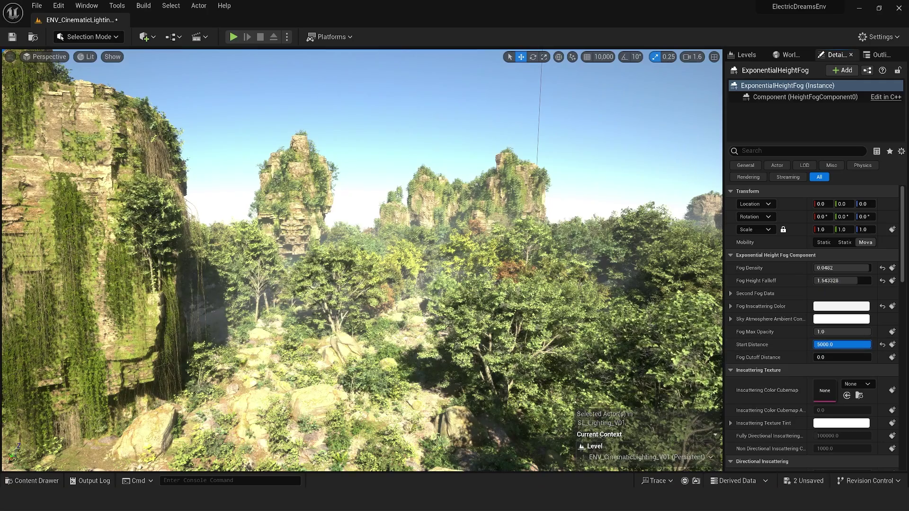
Step: Reset the fog's density, falloff, inscattering colour and start distance to defaults
{"action": "left_click", "coordinate": [883, 268]}
{"action": "left_click", "coordinate": [884, 307]}
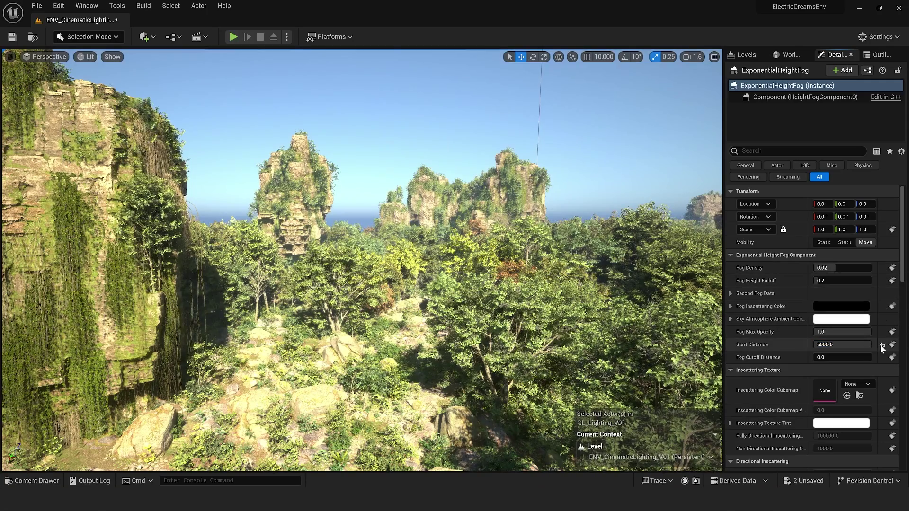
{"action": "left_click", "coordinate": [882, 345]}
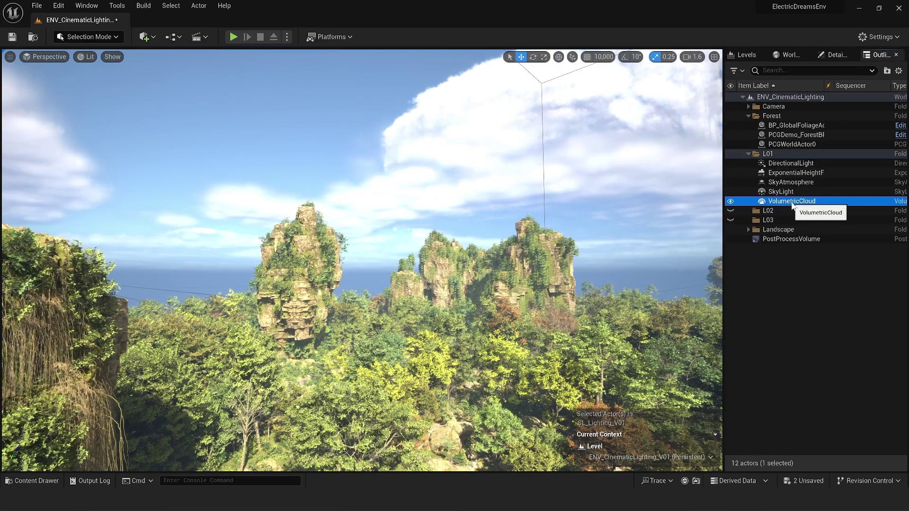
Step: Raise the volumetric cloud layer's bottom altitude to about 9.4, then test sunset and midday sun angles
{"action": "left_click", "coordinate": [836, 55]}
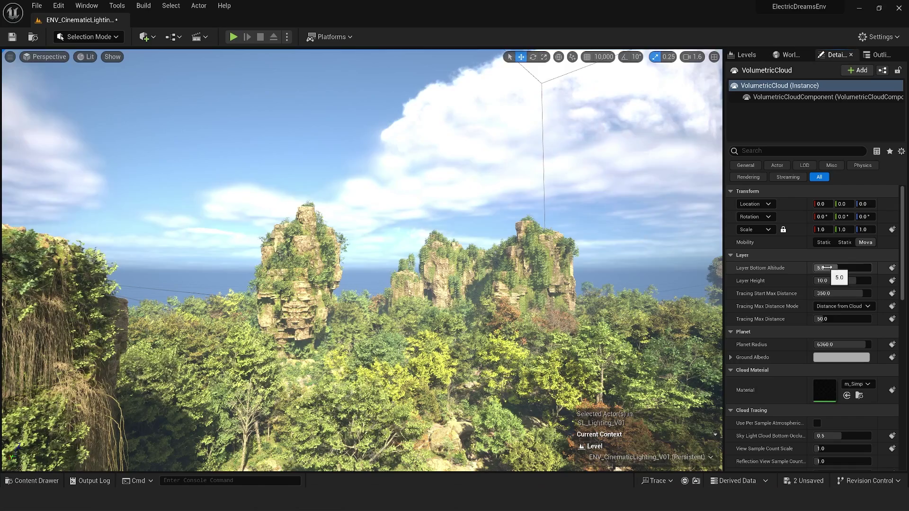
{"action": "left_click_drag", "start_coordinate": [822, 268], "coordinate": [832, 267]}
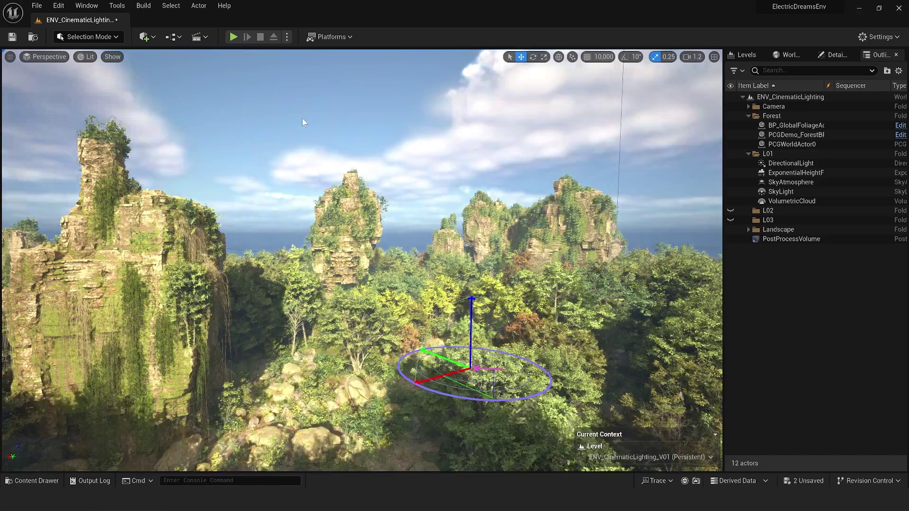
{"action": "key", "text": "ctrl+l"}
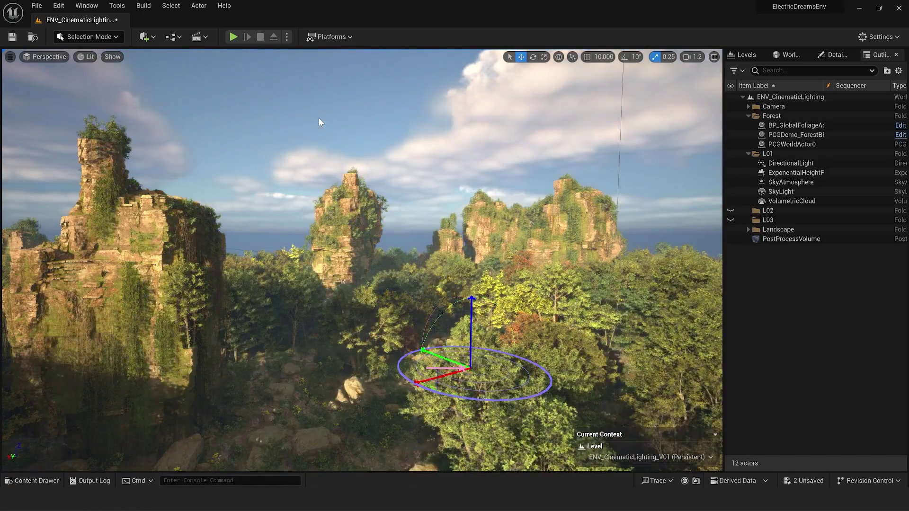
{"action": "key", "text": "ctrl+l"}
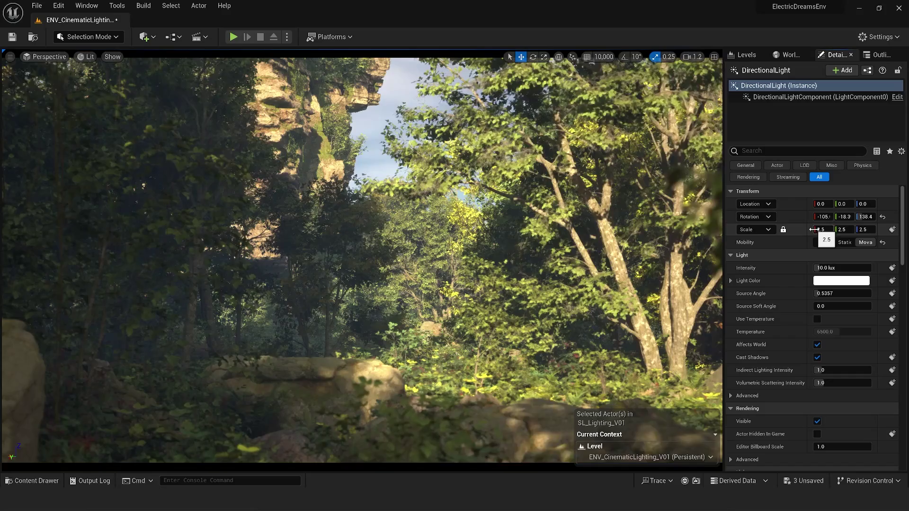
Step: Tint the directional light's colour slightly warmer in the Color Picker
{"action": "left_click", "coordinate": [824, 280]}
{"action": "left_click", "coordinate": [681, 323]}
{"action": "left_click_drag", "start_coordinate": [682, 325], "coordinate": [684, 326]}
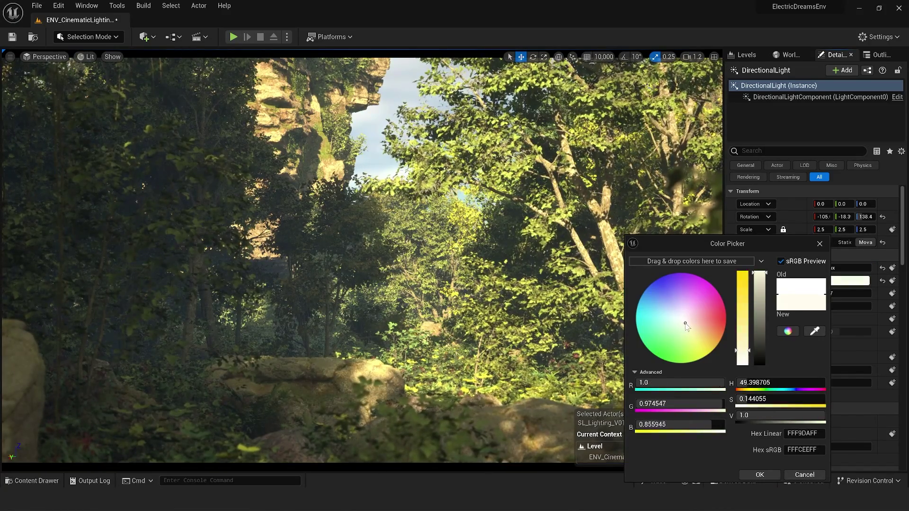
{"action": "left_click", "coordinate": [759, 474]}
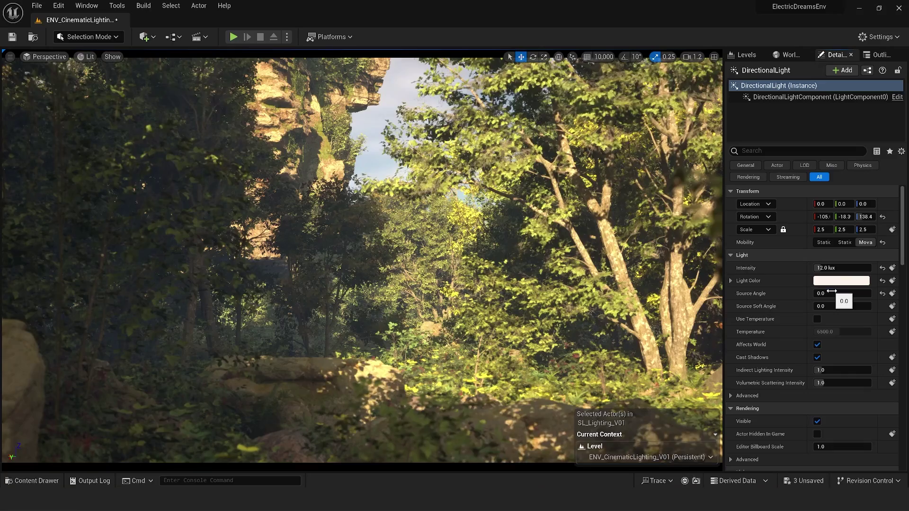
Step: Set the SkyLight's Intensity Scale to 2
{"action": "left_click", "coordinate": [877, 54]}
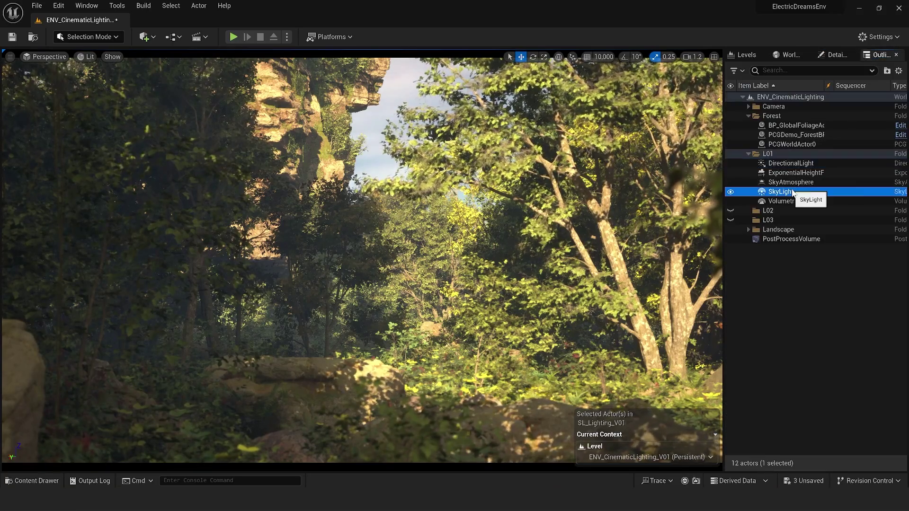
{"action": "left_click", "coordinate": [753, 195]}
{"action": "left_click", "coordinate": [834, 54]}
{"action": "left_click", "coordinate": [841, 360]}
{"action": "type", "text": "2"}
{"action": "key", "text": "Return"}
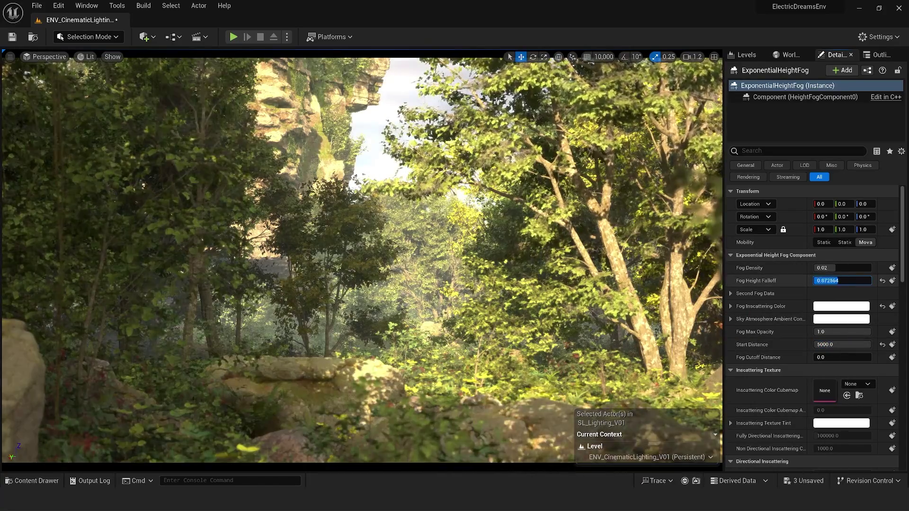
Step: Increase the height fog's Height Falloff, then clear the fog selection in the actor list
{"action": "left_click_drag", "start_coordinate": [834, 281], "coordinate": [852, 281]}
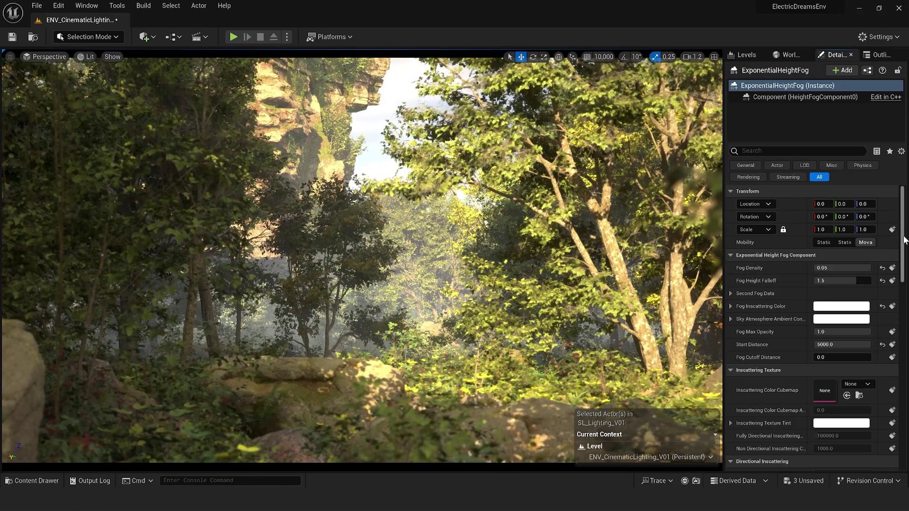
{"action": "left_click", "coordinate": [880, 55]}
{"action": "left_click", "coordinate": [827, 275]}
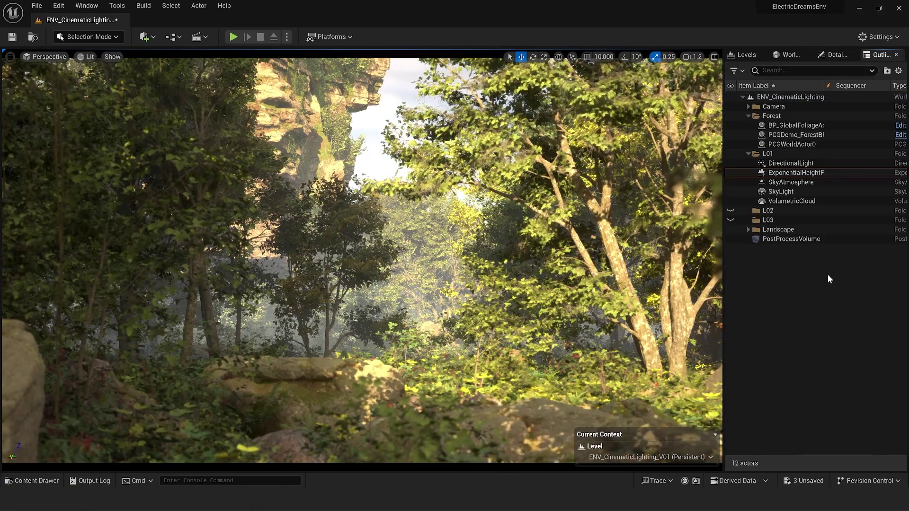
Step: Reset the PostProcessVolume's Tone Curve Amount to 1.0 and set Blue Correction to 0
{"action": "left_click", "coordinate": [790, 239]}
{"action": "left_click", "coordinate": [834, 55]}
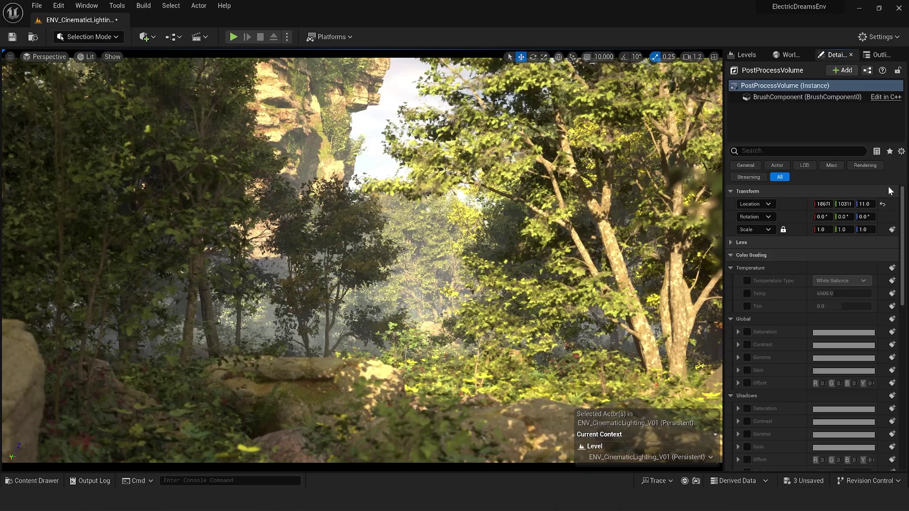
{"action": "scroll", "coordinate": [817, 284], "scroll_direction": "down", "scroll_amount": 10}
{"action": "scroll", "coordinate": [816, 320], "scroll_direction": "down", "scroll_amount": 3}
{"action": "left_click", "coordinate": [883, 264]}
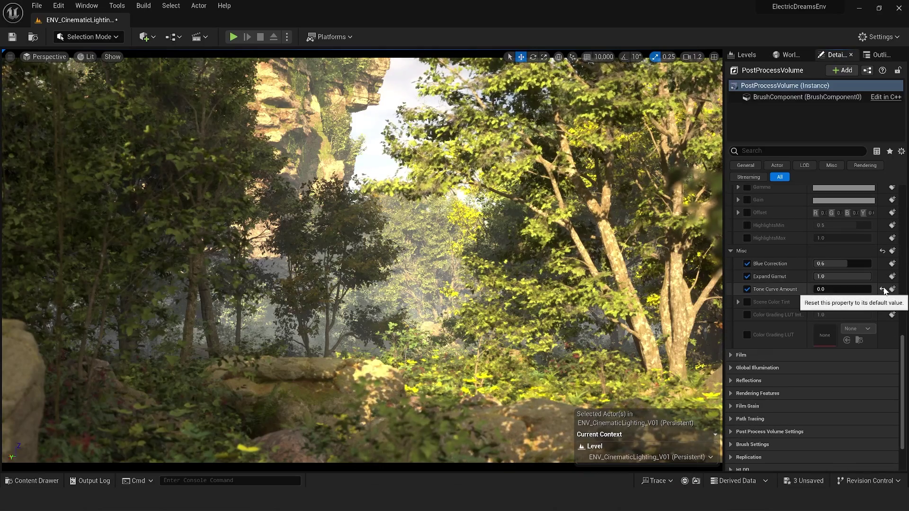
{"action": "left_click", "coordinate": [883, 290]}
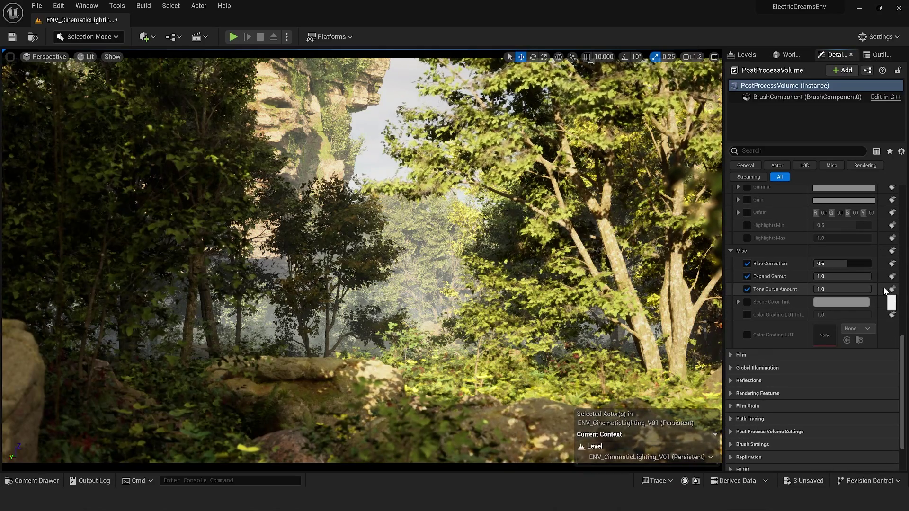
{"action": "left_click", "coordinate": [841, 263]}
{"action": "type", "text": "0"}
{"action": "key", "text": "Tab"}
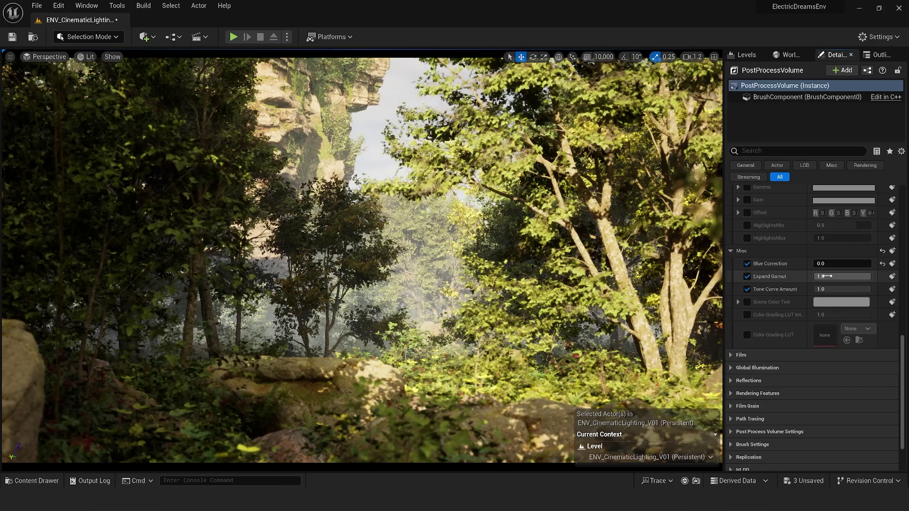
{"action": "type", "text": "0.352"}
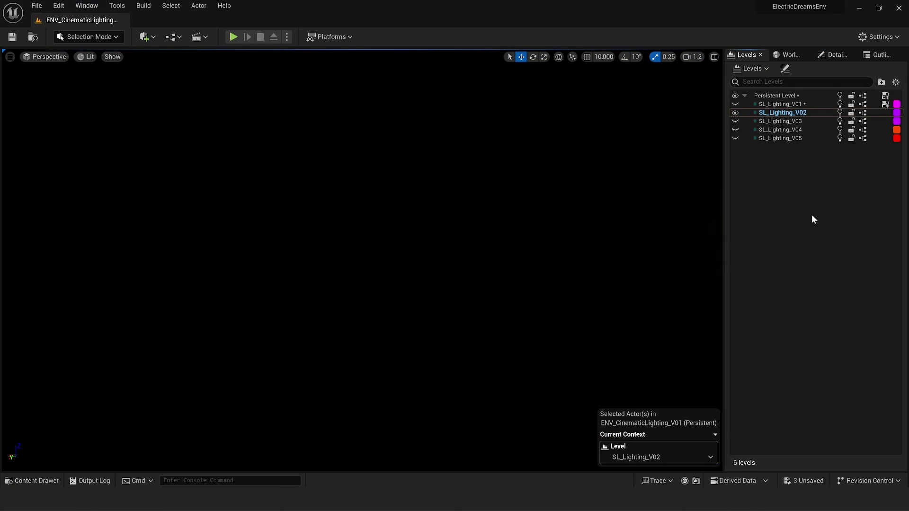
Step: Create a sky light, a directional sun light and a sky atmosphere from the Env. Light Mixer
{"action": "left_click", "coordinate": [59, 5]}
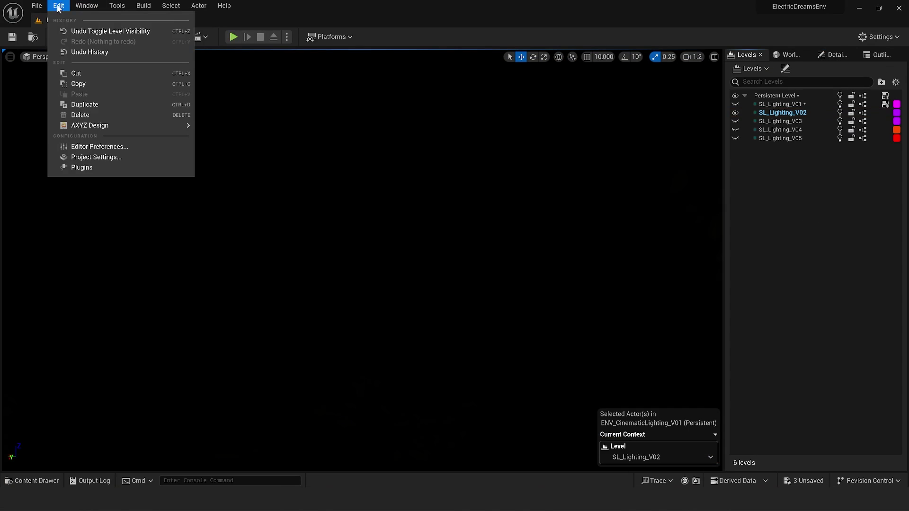
{"action": "mouse_move", "coordinate": [86, 6]}
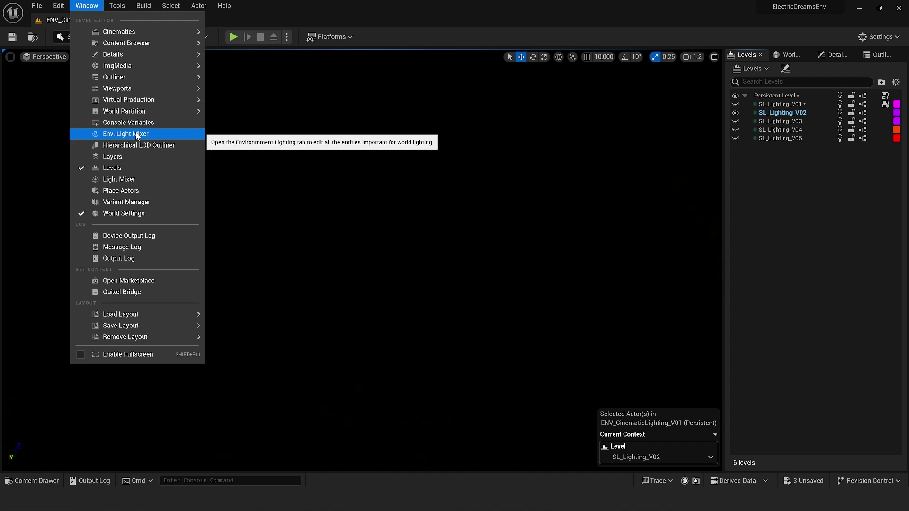
{"action": "left_click", "coordinate": [137, 135]}
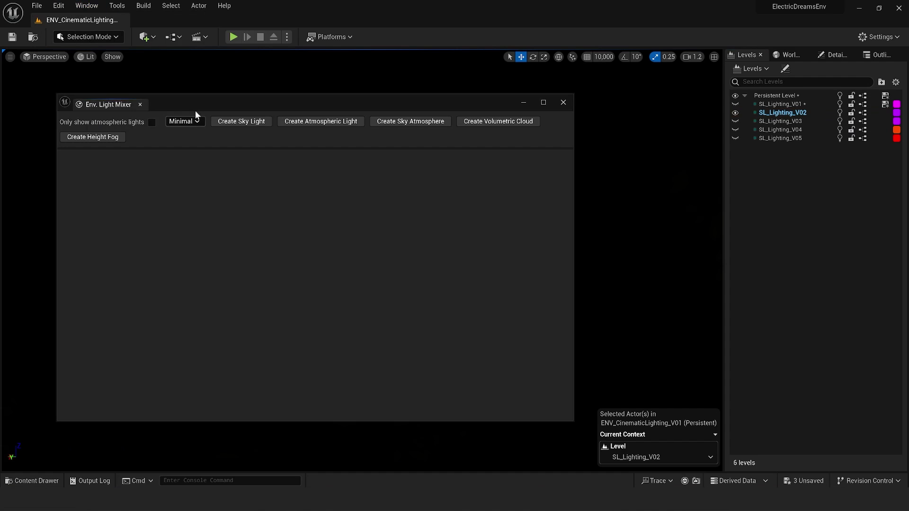
{"action": "left_click", "coordinate": [255, 122]}
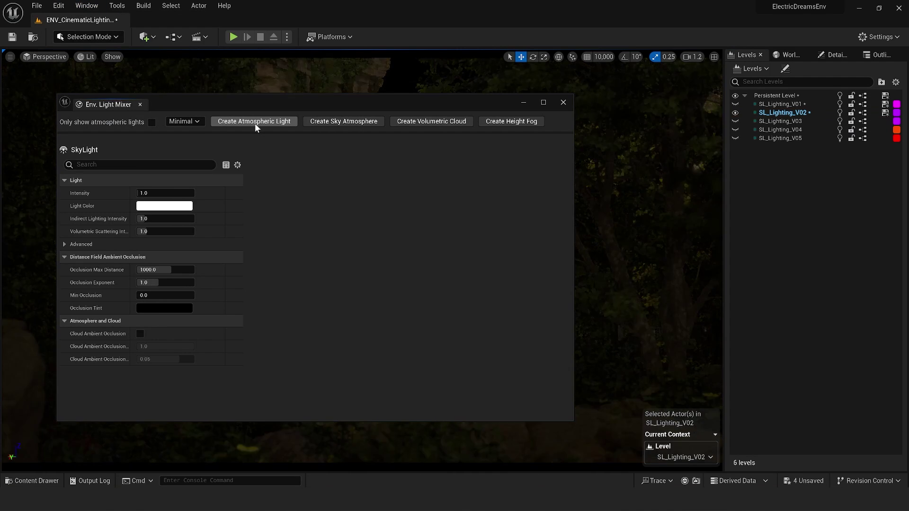
{"action": "left_click", "coordinate": [255, 123]}
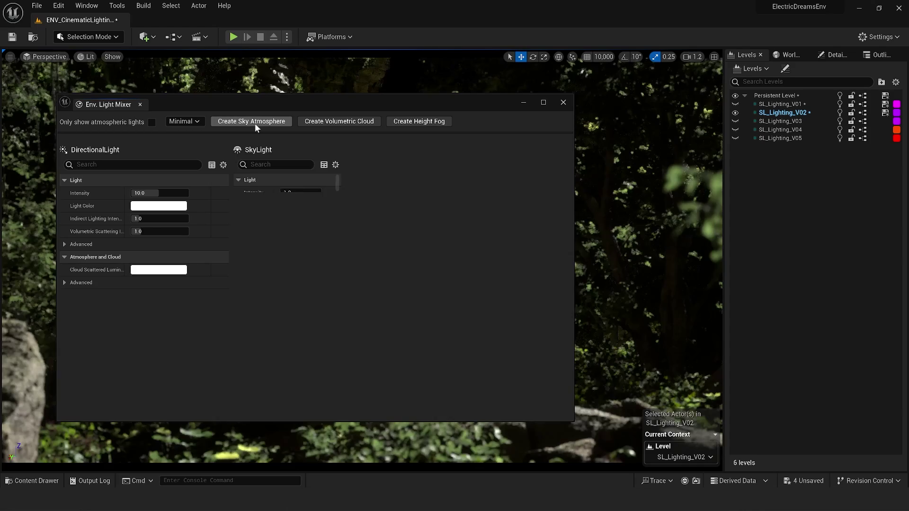
{"action": "left_click", "coordinate": [255, 123]}
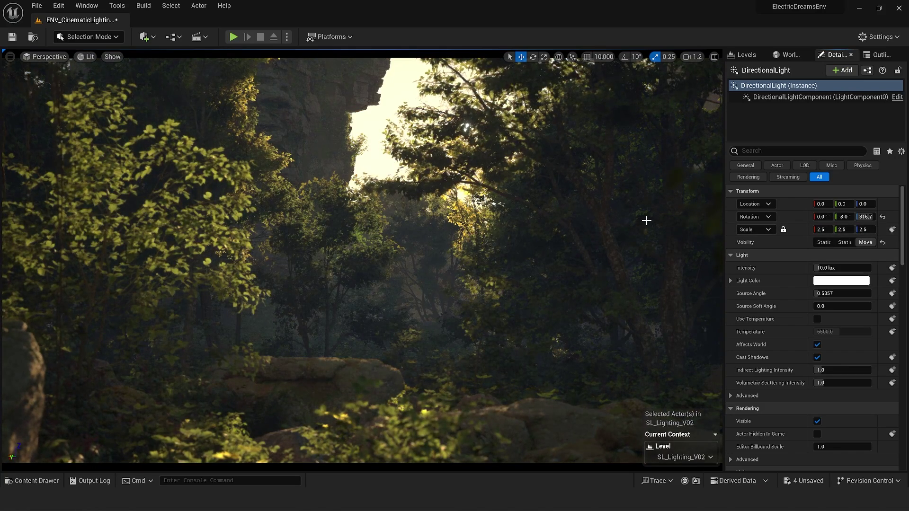
Step: Set the DirectionalLight's Source Angle to 2 and the SkyLight's Intensity Scale to 2
{"action": "mouse_move", "coordinate": [823, 293]}
{"action": "left_mouse_down"}
{"action": "mouse_move", "coordinate": [852, 293]}
{"action": "mouse_move", "coordinate": [831, 293]}
{"action": "left_mouse_up"}
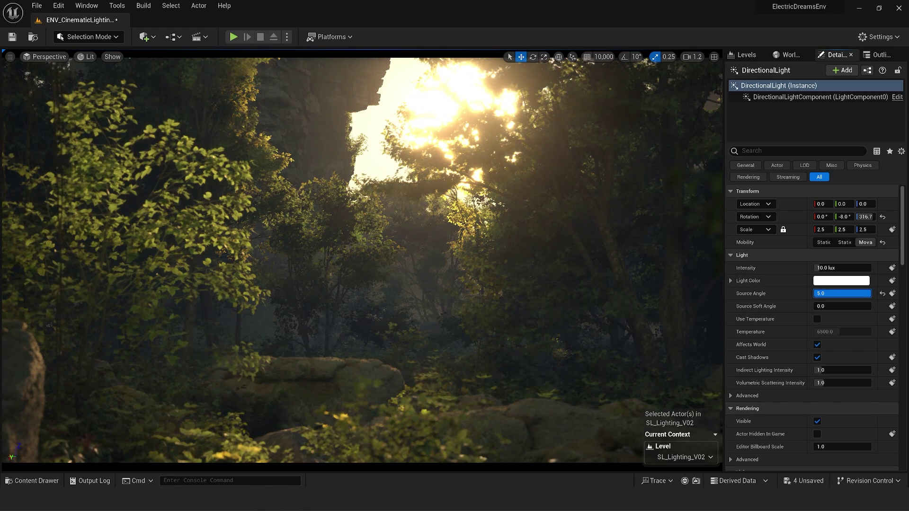
{"action": "left_click", "coordinate": [830, 294]}
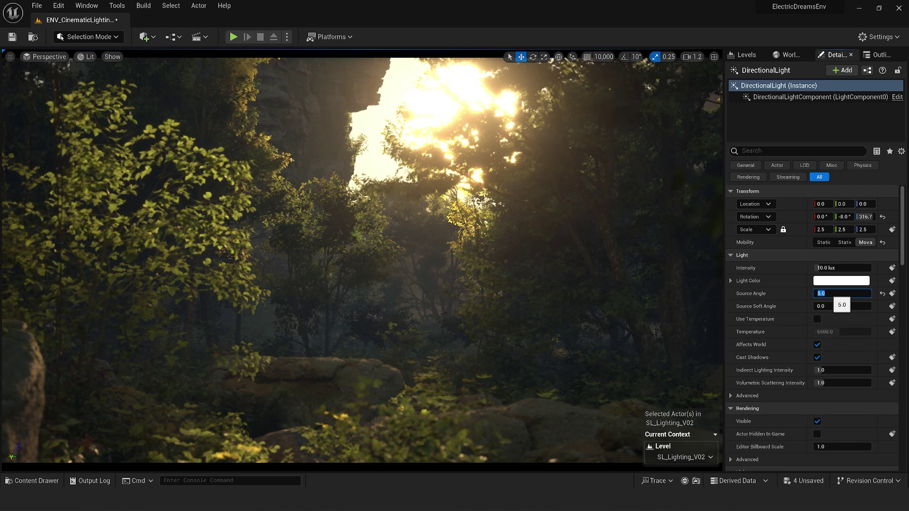
{"action": "type", "text": "2"}
{"action": "key", "text": "Return"}
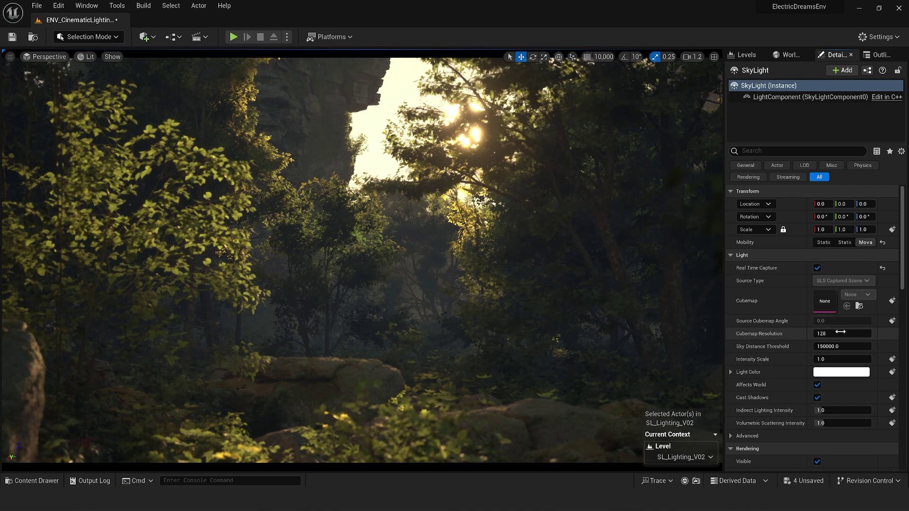
{"action": "left_click", "coordinate": [841, 359]}
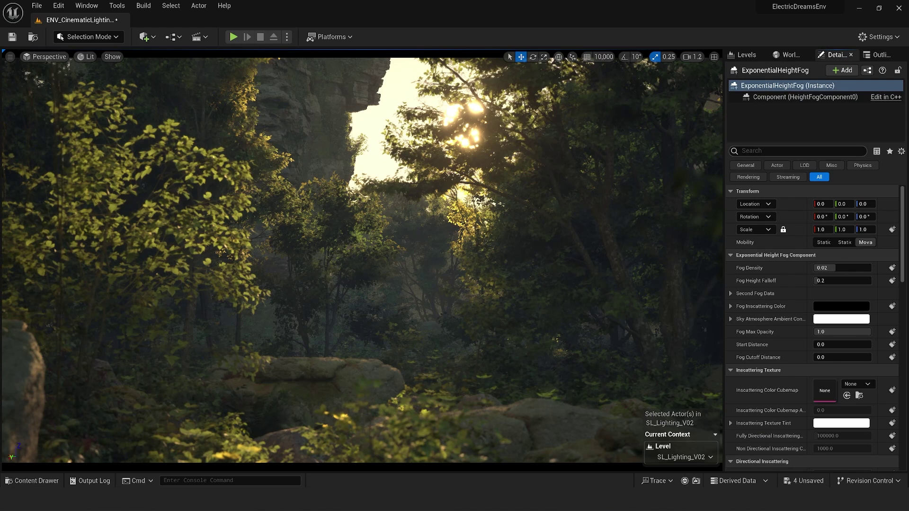
{"action": "scroll", "coordinate": [794, 277], "scroll_direction": "down", "scroll_amount": 2}
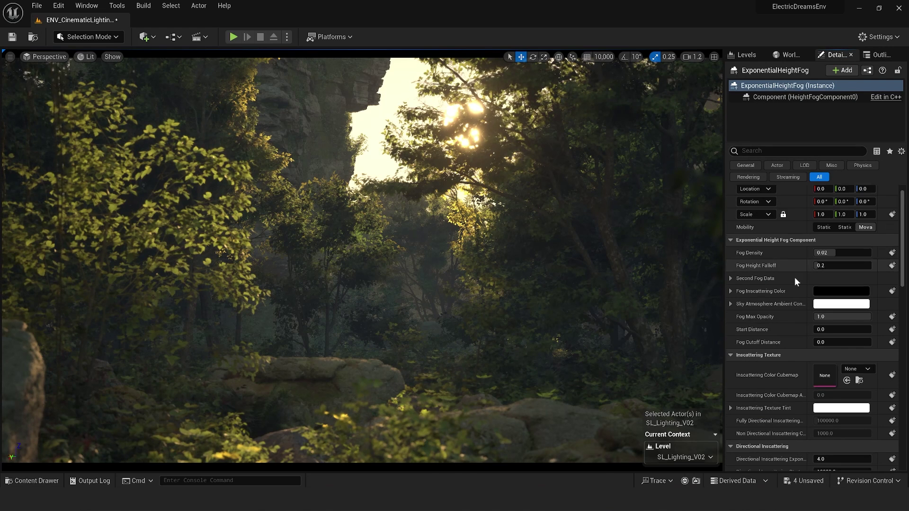
{"action": "scroll", "coordinate": [793, 304], "scroll_direction": "down", "scroll_amount": 2}
{"action": "scroll", "coordinate": [793, 303], "scroll_direction": "down", "scroll_amount": 2}
{"action": "scroll", "coordinate": [796, 306], "scroll_direction": "down", "scroll_amount": 3}
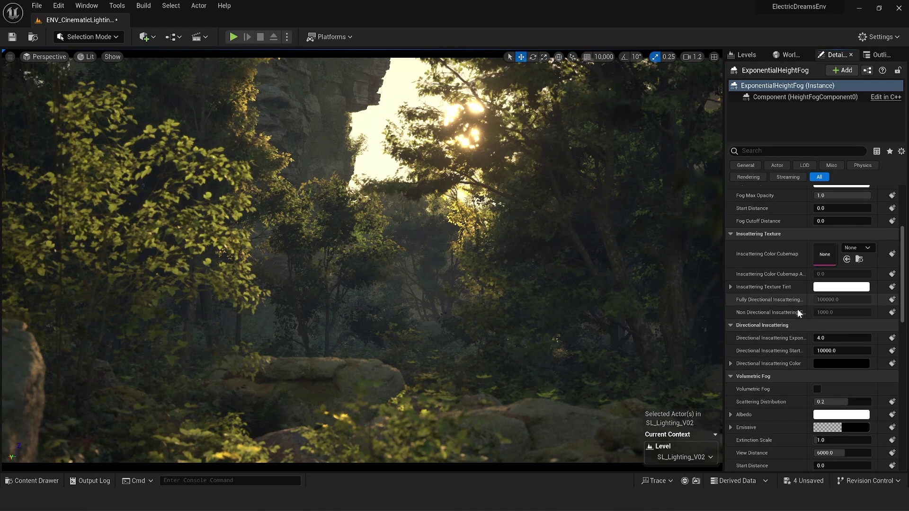
Step: Enable volumetric fog with 0.9 scattering distribution and raise the sun's Volumetric Scattering Intensity
{"action": "left_click", "coordinate": [817, 390]}
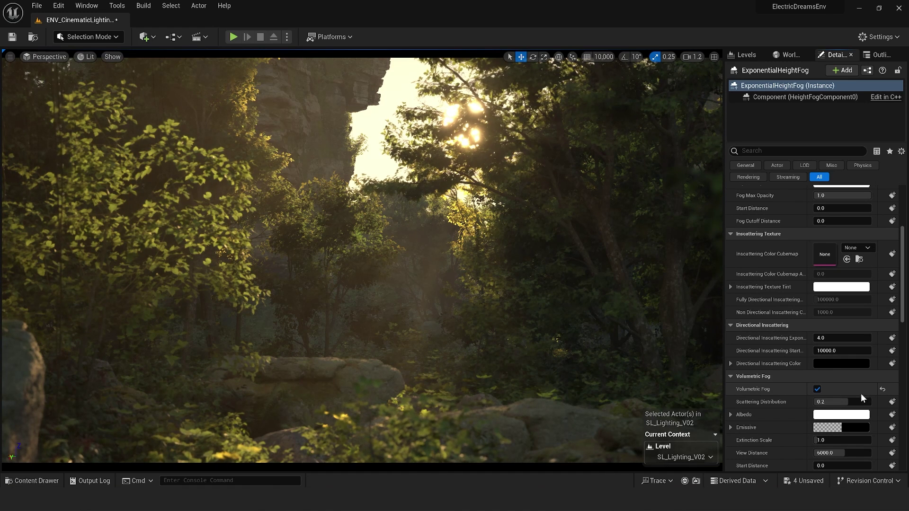
{"action": "double_click", "coordinate": [837, 402]}
{"action": "type", "text": "0.9"}
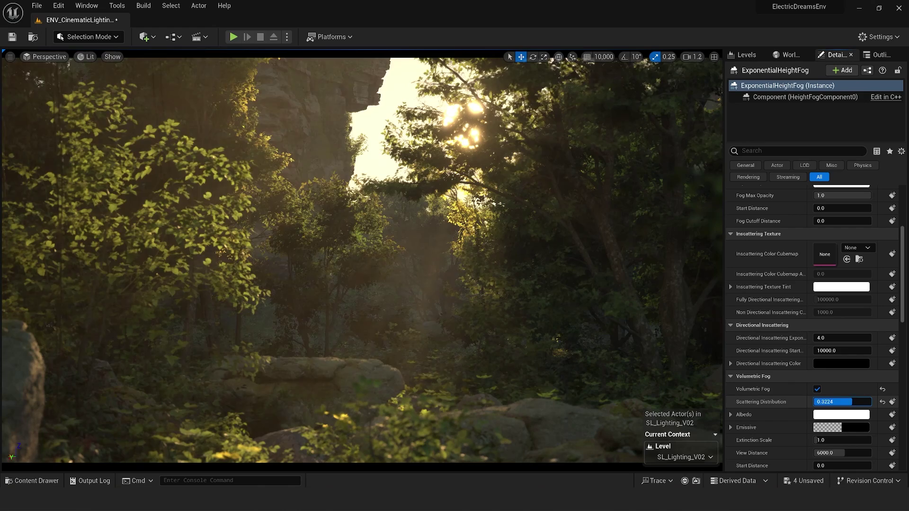
{"action": "key", "text": "Return"}
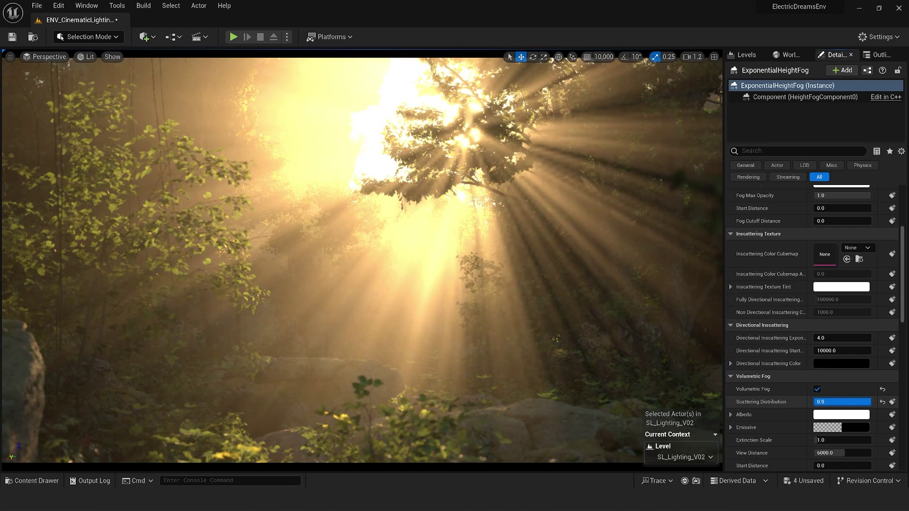
{"action": "key", "text": "Return"}
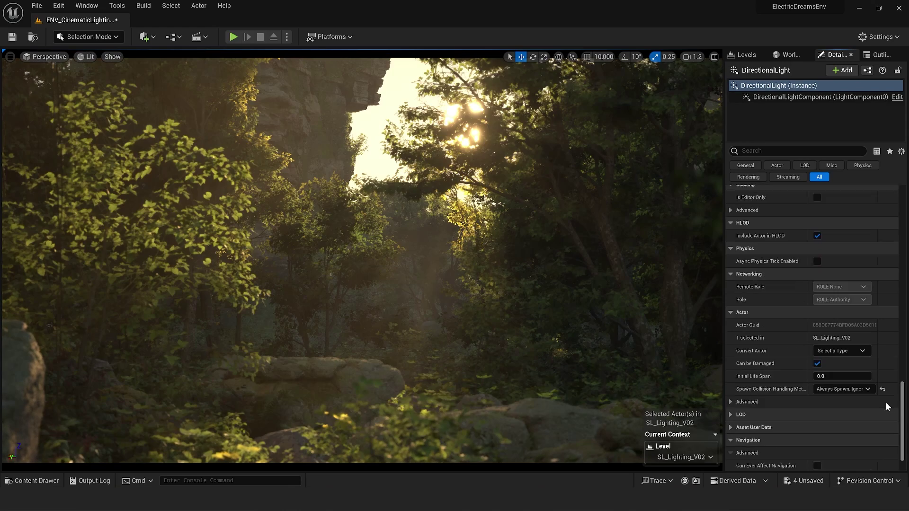
{"action": "scroll", "coordinate": [885, 406], "scroll_direction": "down", "scroll_amount": 3}
{"action": "scroll", "coordinate": [885, 406], "scroll_direction": "down", "scroll_amount": 5}
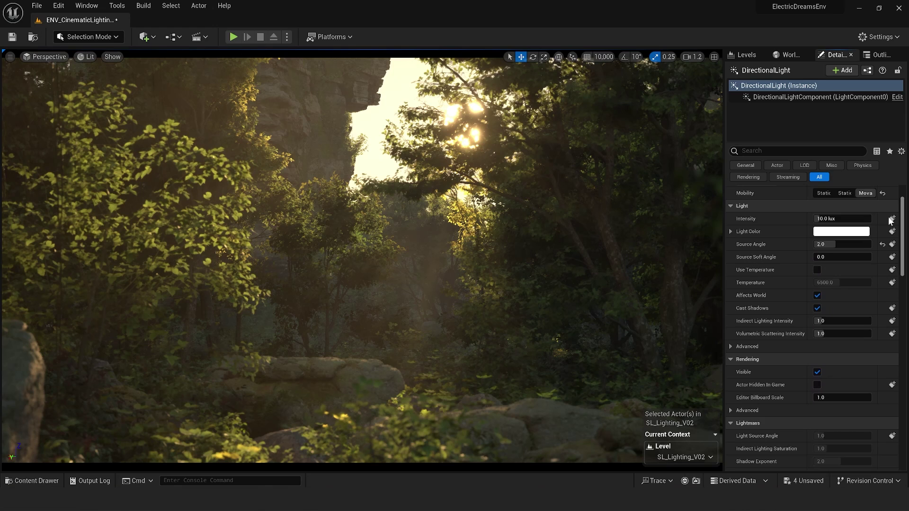
{"action": "scroll", "coordinate": [891, 219], "scroll_direction": "up", "scroll_amount": 3}
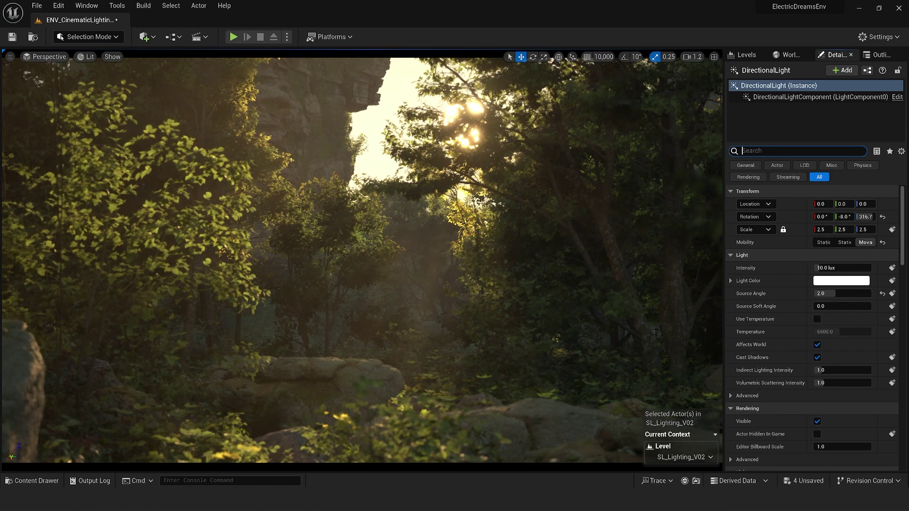
{"action": "type", "text": "v"}
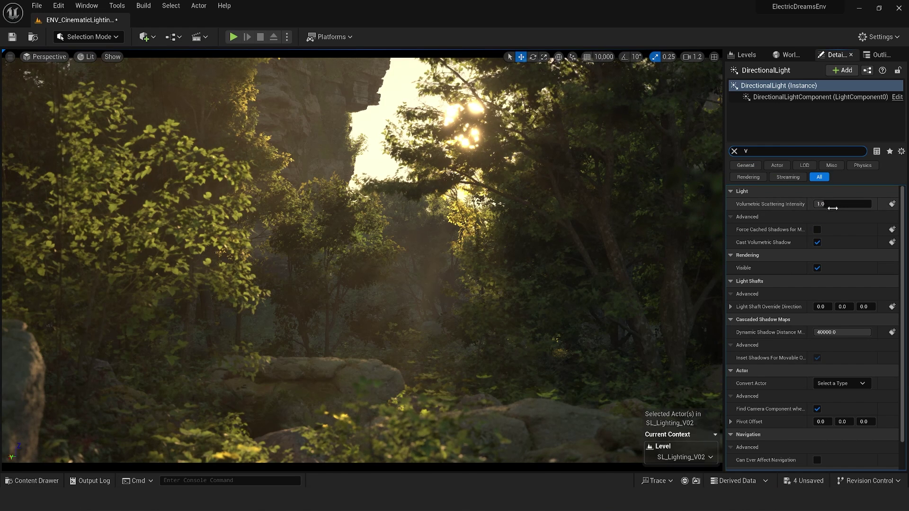
{"action": "left_click_drag", "start_coordinate": [827, 205], "coordinate": [859, 205]}
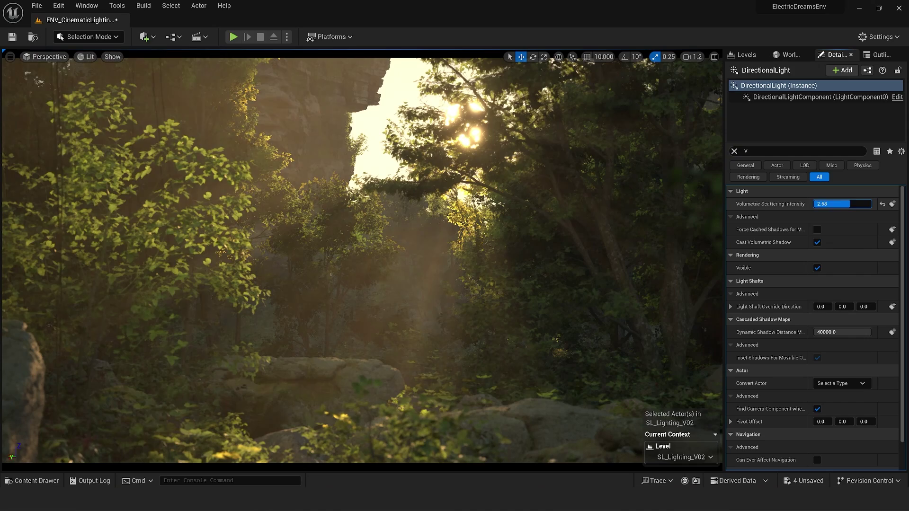
{"action": "left_click", "coordinate": [880, 54]}
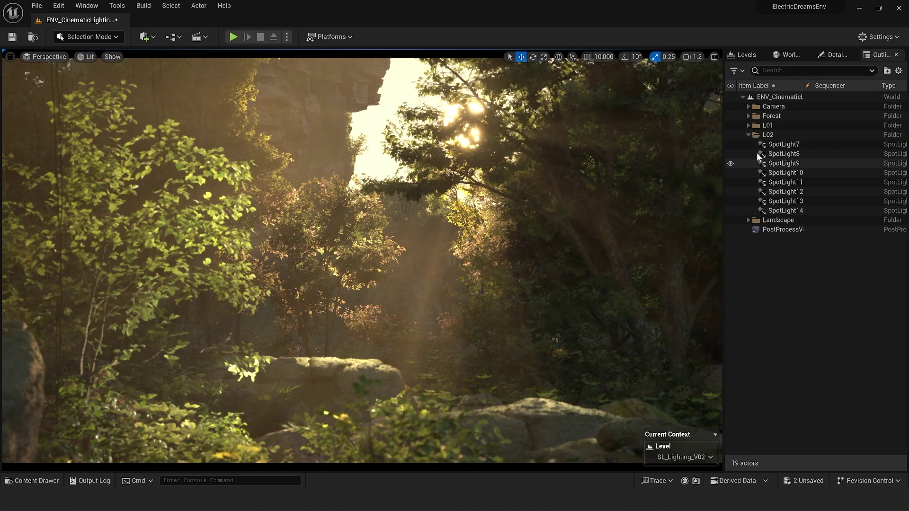
{"action": "left_click", "coordinate": [750, 134]}
{"action": "left_click", "coordinate": [731, 134]}
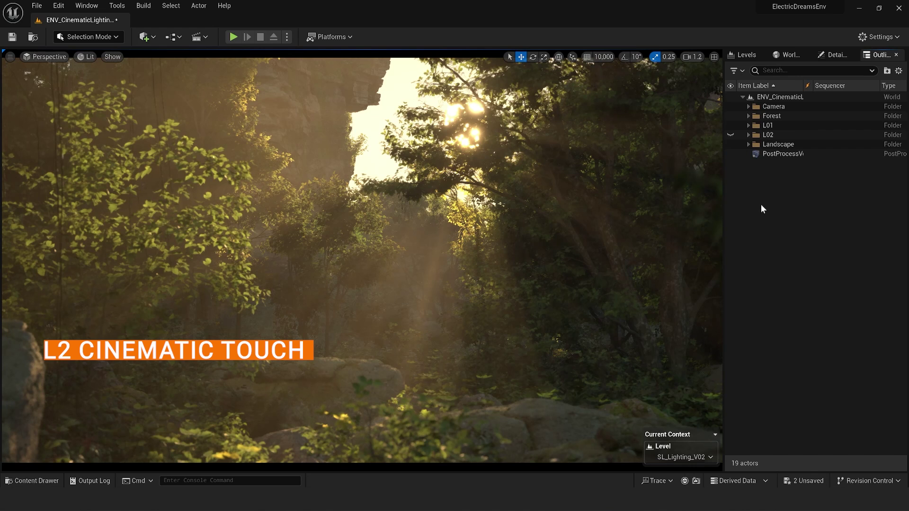
{"action": "left_click", "coordinate": [749, 134]}
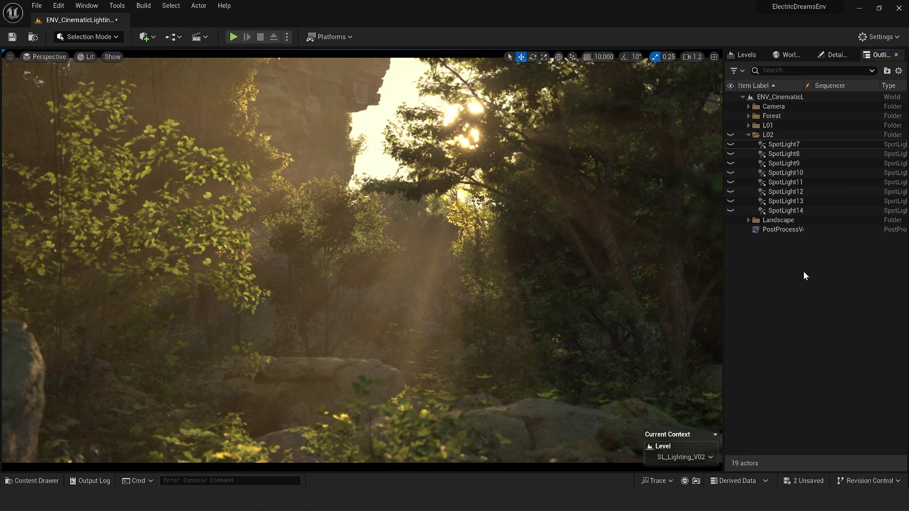
{"action": "left_click", "coordinate": [730, 135]}
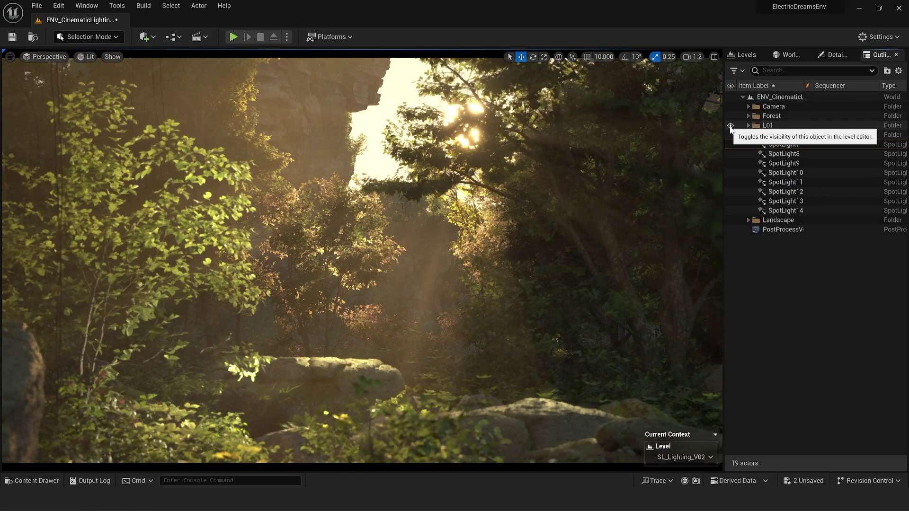
{"action": "left_click", "coordinate": [731, 127]}
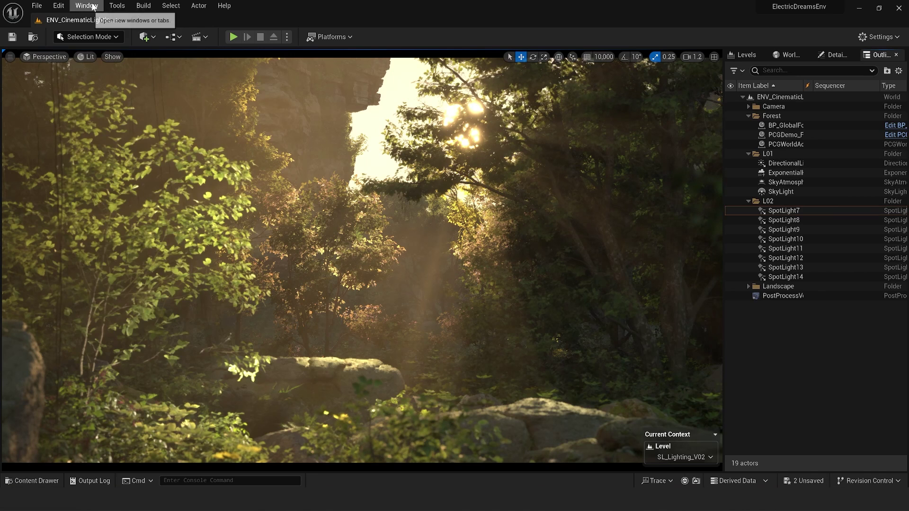
Step: Open the Light Mixer from the Window menu and expand the L02 spotlight folder
{"action": "left_click", "coordinate": [86, 6]}
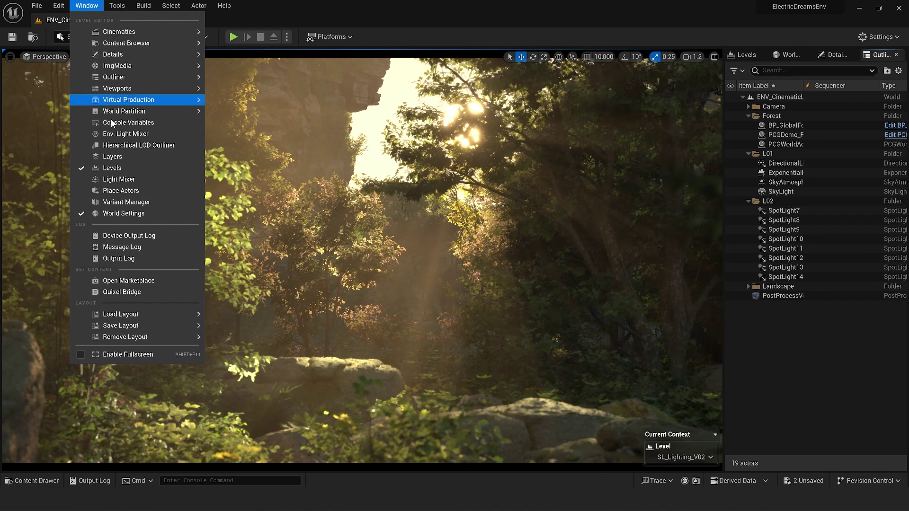
{"action": "left_click", "coordinate": [118, 179]}
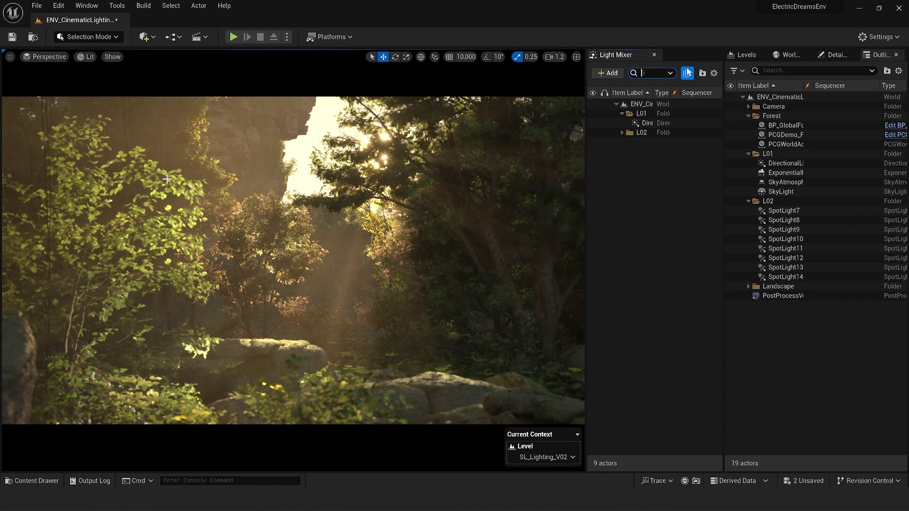
{"action": "mouse_move", "coordinate": [641, 133]}
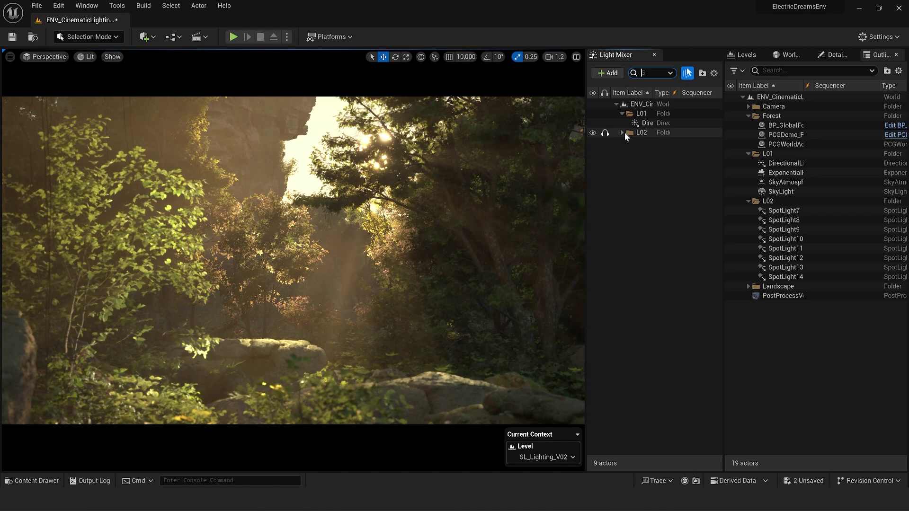
{"action": "left_click", "coordinate": [623, 133]}
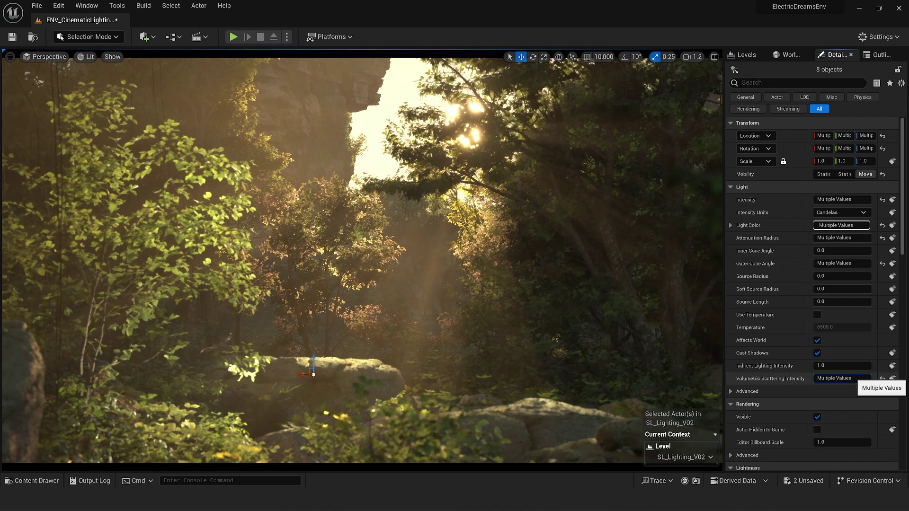
{"action": "type", "text": "0"}
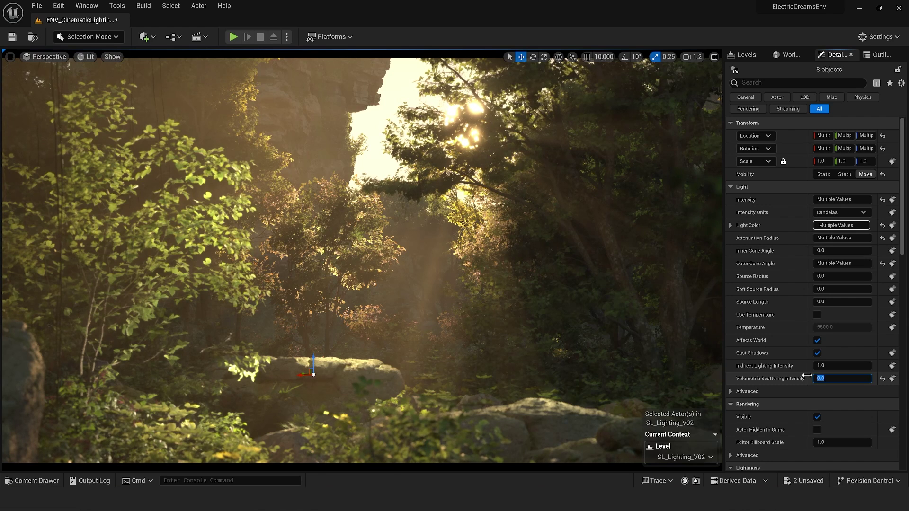
Step: Reset the eight L02 lights' Volumetric Scattering Intensity to its default of 1.0
{"action": "key", "text": "Return"}
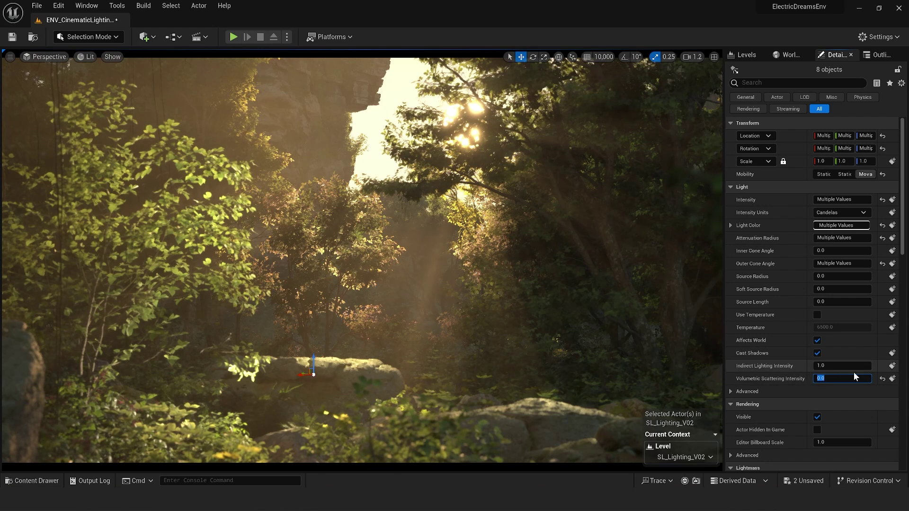
{"action": "left_click", "coordinate": [881, 381]}
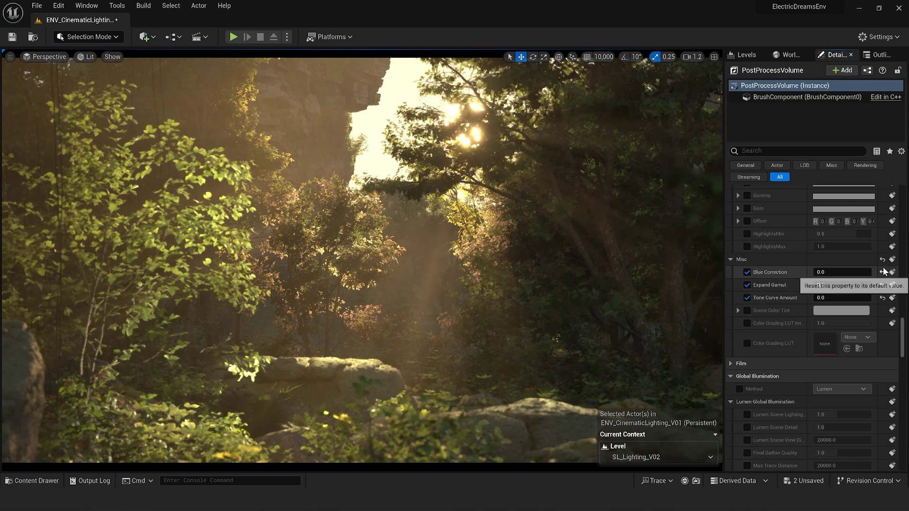
Step: Reset the PostProcessVolume's Blue Correction, Expand Gamut and Tone Curve Amount to their defaults
{"action": "left_click", "coordinate": [883, 273]}
{"action": "left_click", "coordinate": [883, 285]}
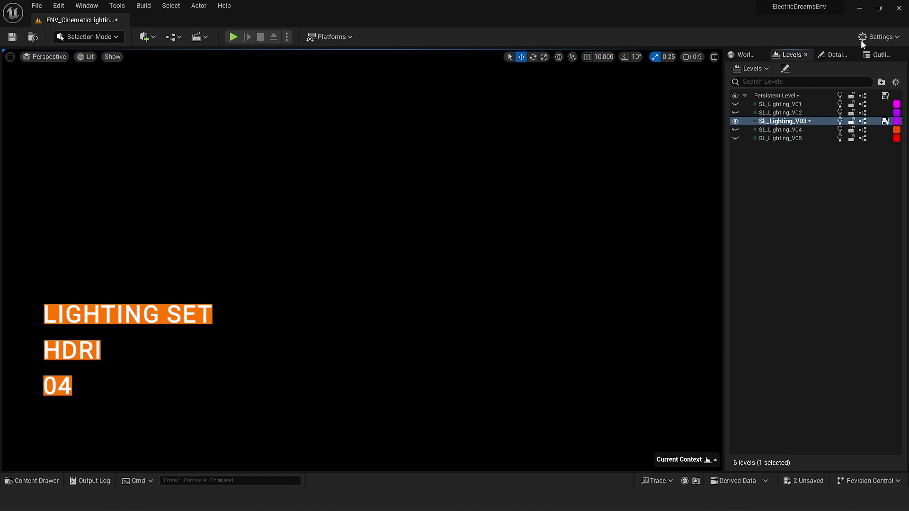
Step: Check the Plugins manager for the HDRI plugin, then list placeable lights including HDRI Backdrop
{"action": "left_click", "coordinate": [879, 37]}
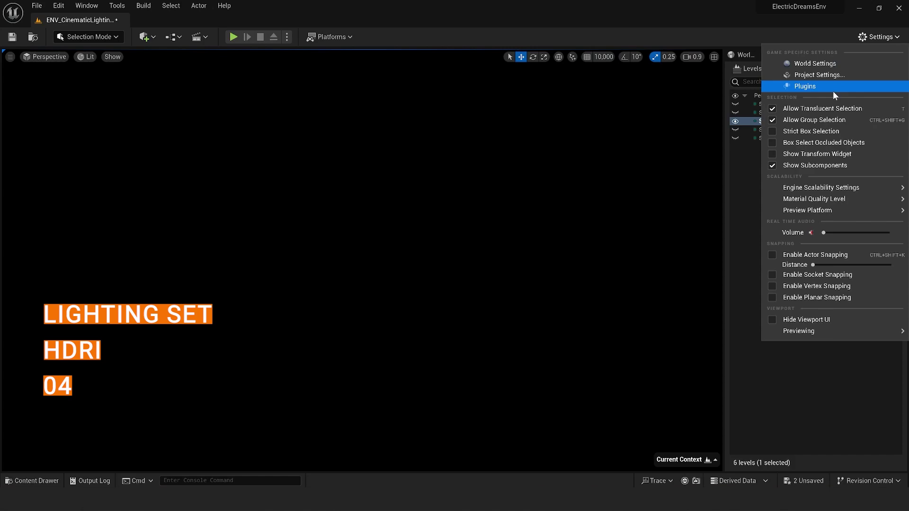
{"action": "left_click", "coordinate": [805, 86]}
{"action": "type", "text": "h"}
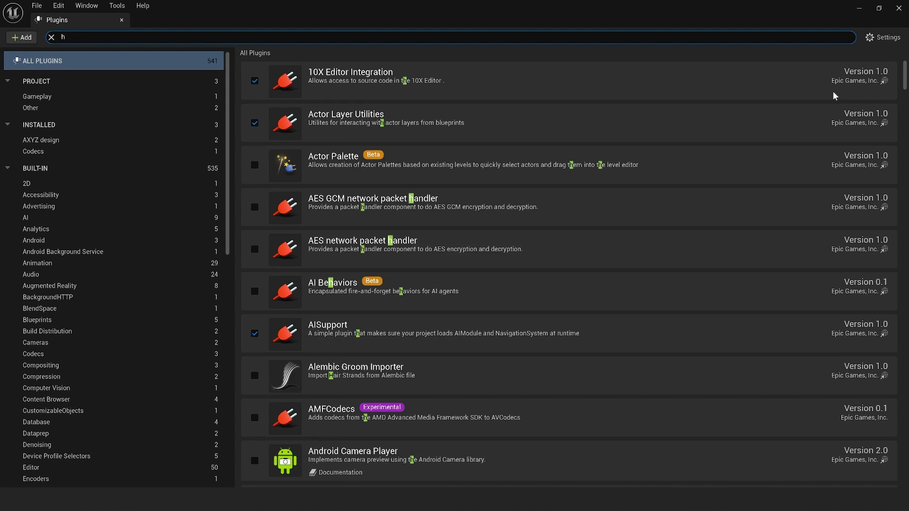
{"action": "type", "text": "dri"}
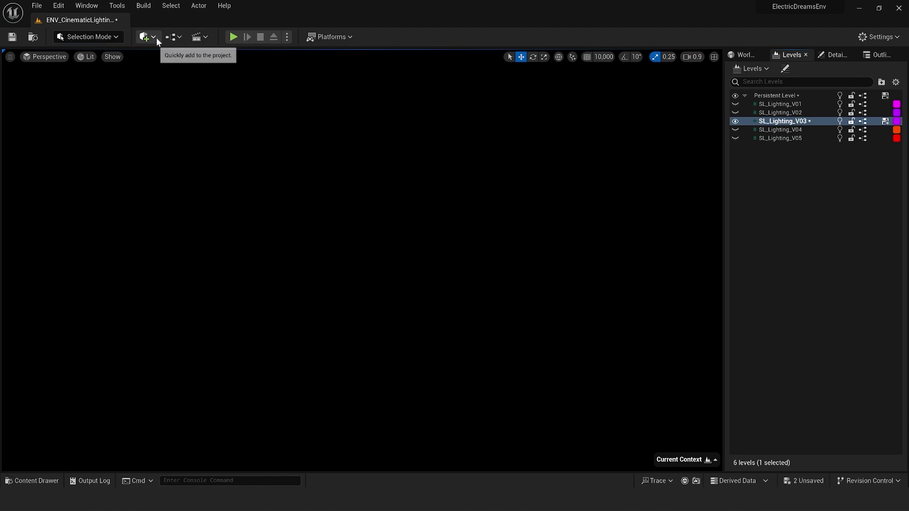
{"action": "left_click", "coordinate": [156, 38]}
{"action": "mouse_move", "coordinate": [168, 126]}
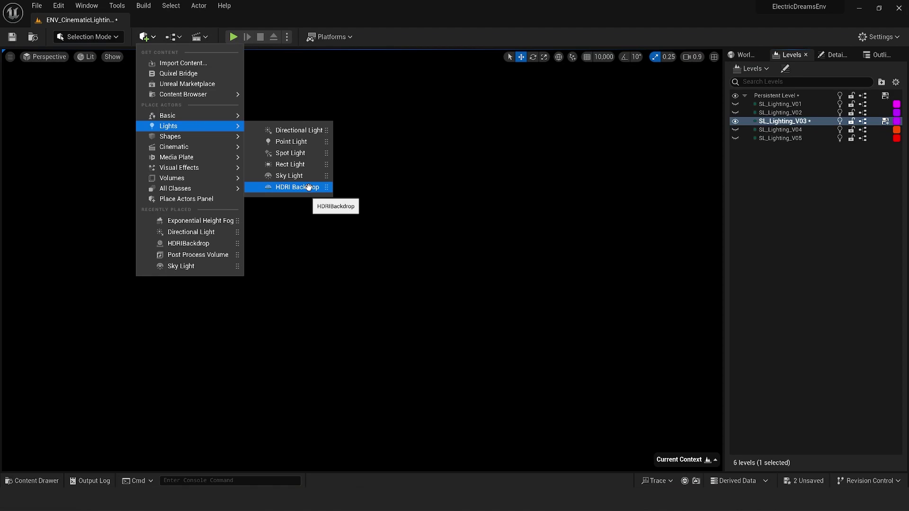
Step: Add an HDRI backdrop sized 15000 at intensity 0.2 and look through its cubemap textures
{"action": "left_click", "coordinate": [309, 187]}
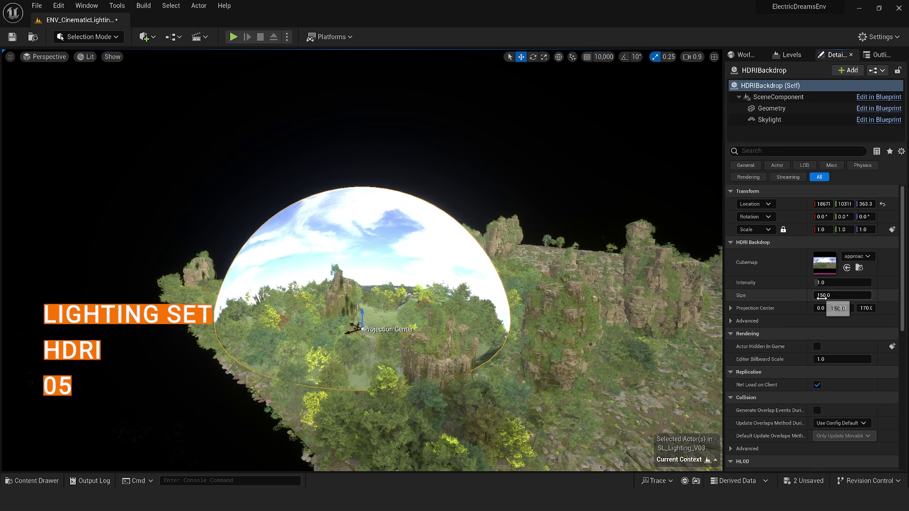
{"action": "left_click", "coordinate": [829, 295]}
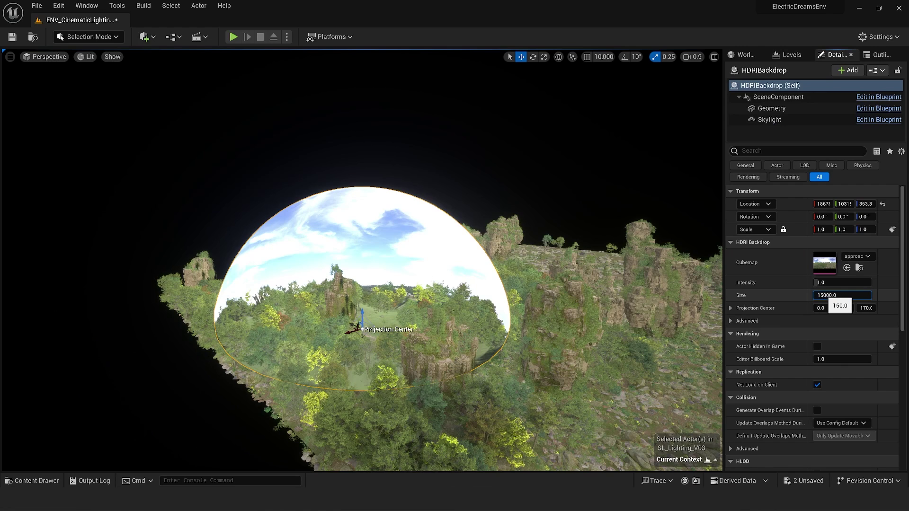
{"action": "key", "text": "Return"}
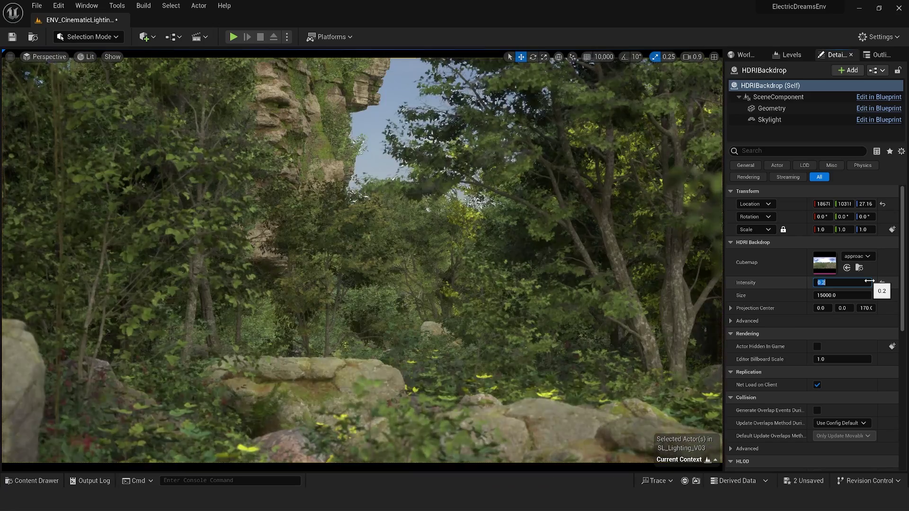
{"action": "left_click_drag", "start_coordinate": [876, 282], "coordinate": [869, 282]}
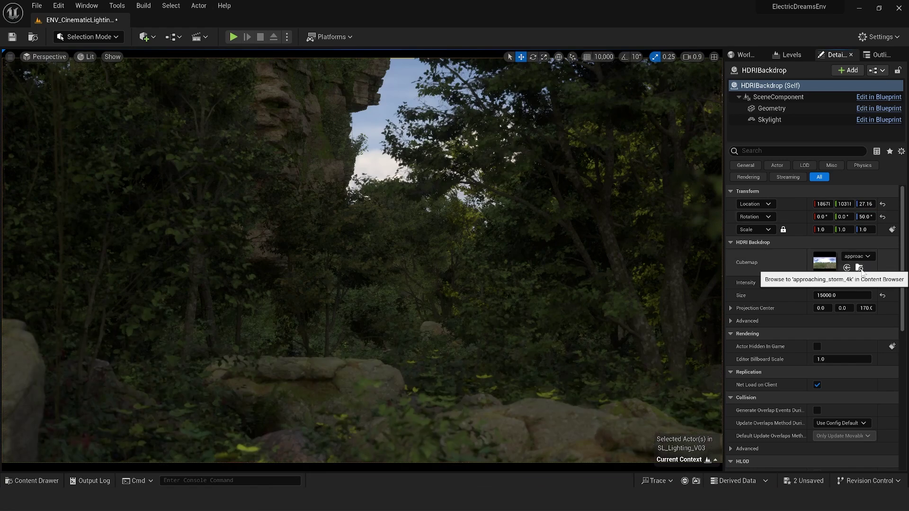
{"action": "left_click", "coordinate": [859, 268]}
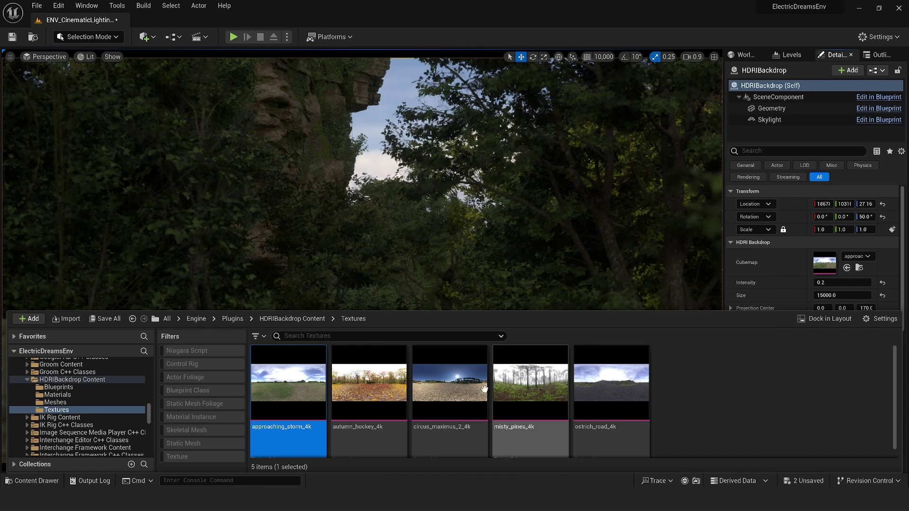
{"action": "left_click", "coordinate": [368, 387]}
{"action": "key", "text": "ctrl+space"}
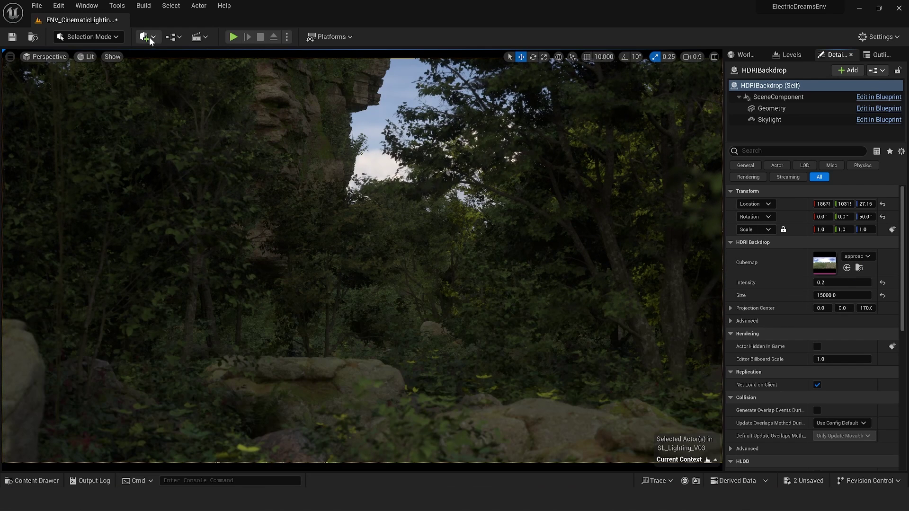
Step: Place a directional light with an intensity of 2 lux
{"action": "left_click", "coordinate": [148, 37]}
{"action": "mouse_move", "coordinate": [168, 126]}
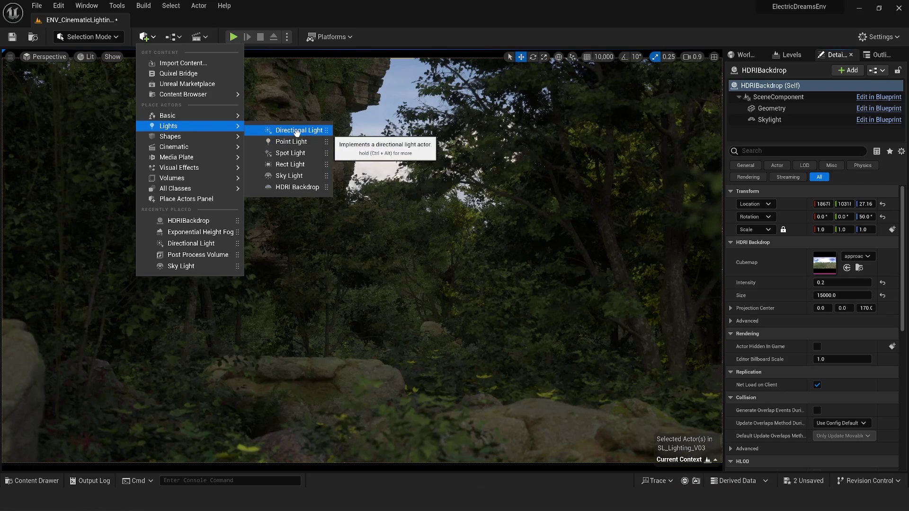
{"action": "left_click", "coordinate": [297, 130]}
{"action": "type", "text": "2"}
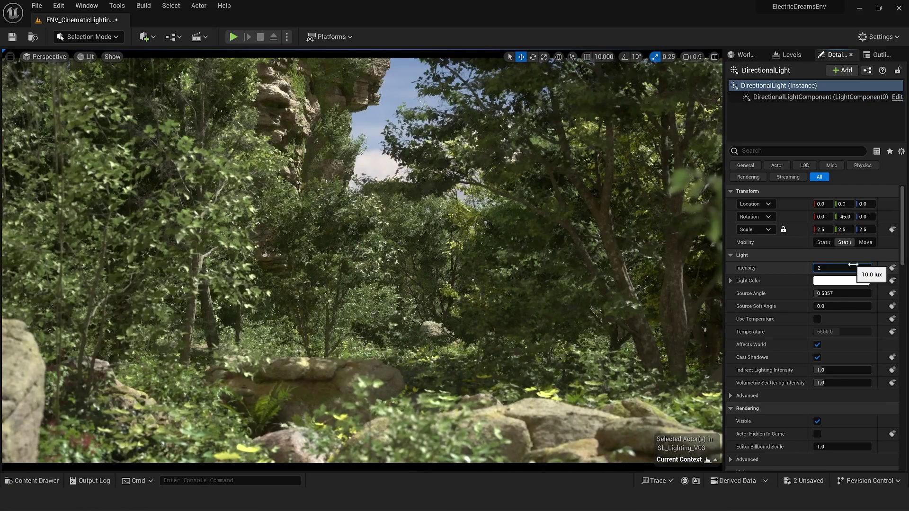
{"action": "key", "text": "Return"}
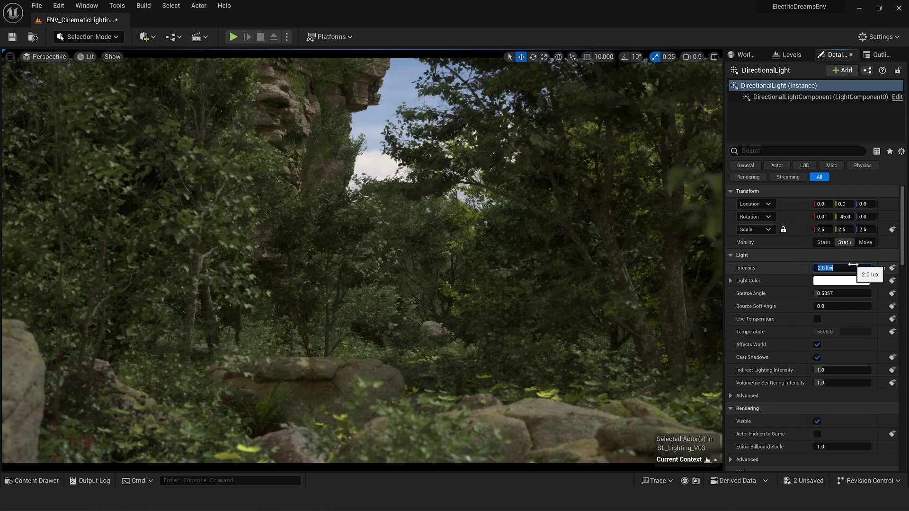
Step: Add an exponential height fog with white inscattering, start distance 3660 and height falloff 0.33
{"action": "left_click", "coordinate": [145, 36]}
{"action": "left_click", "coordinate": [170, 153]}
{"action": "left_click", "coordinate": [192, 95]}
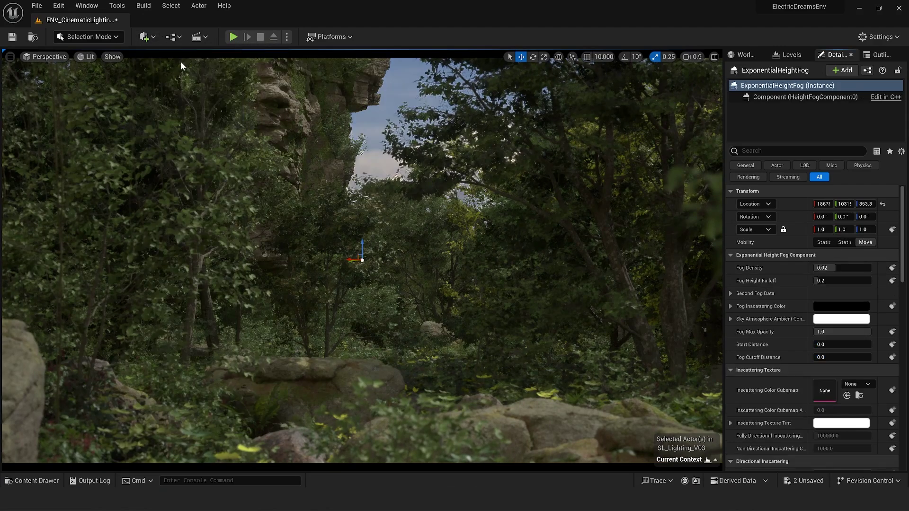
{"action": "left_click", "coordinate": [841, 306]}
{"action": "left_click_drag", "start_coordinate": [785, 333], "coordinate": [784, 271]}
{"action": "left_click", "coordinate": [746, 472]}
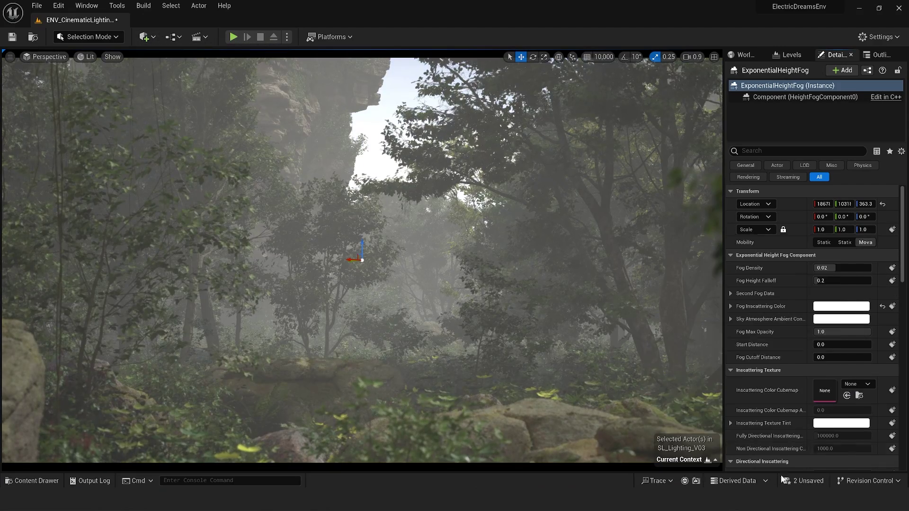
{"action": "left_click_drag", "start_coordinate": [826, 344], "coordinate": [852, 344]}
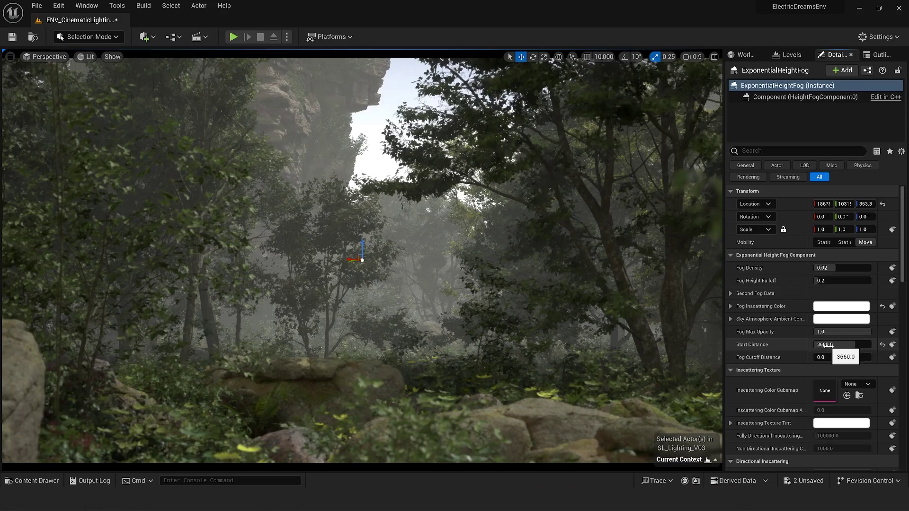
{"action": "left_click_drag", "start_coordinate": [822, 280], "coordinate": [828, 280]}
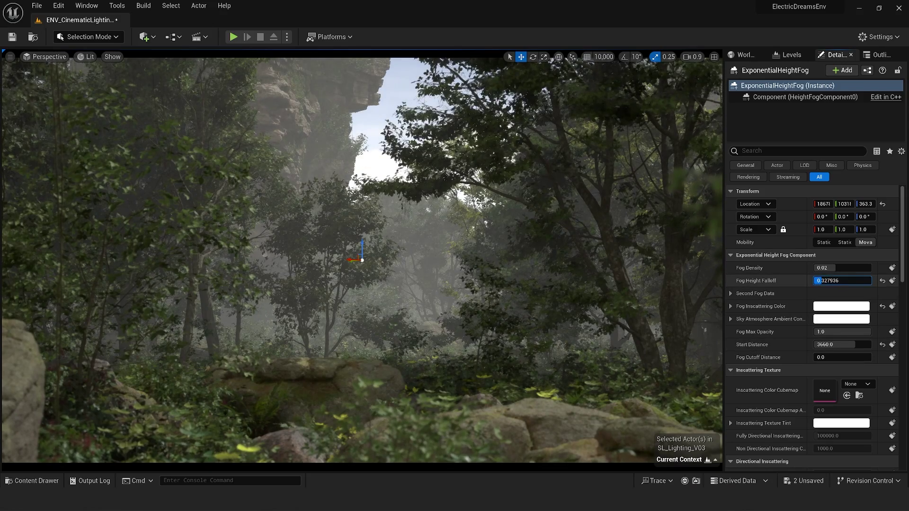
Step: Group the directional light, height fog and HDRI backdrop into a folder
{"action": "left_click", "coordinate": [879, 54]}
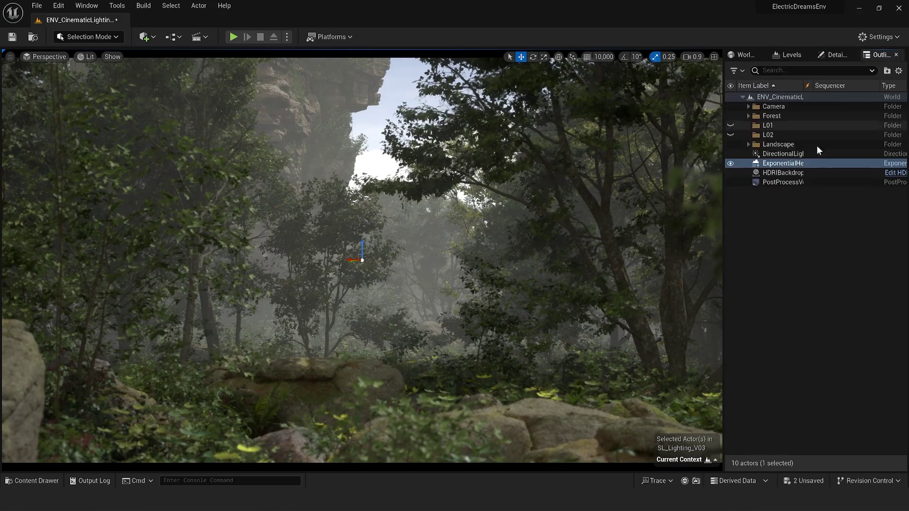
{"action": "left_click", "coordinate": [782, 172]}
{"action": "left_click", "coordinate": [782, 153], "text": "shift"}
{"action": "left_click_drag", "start_coordinate": [786, 155], "coordinate": [780, 127]}
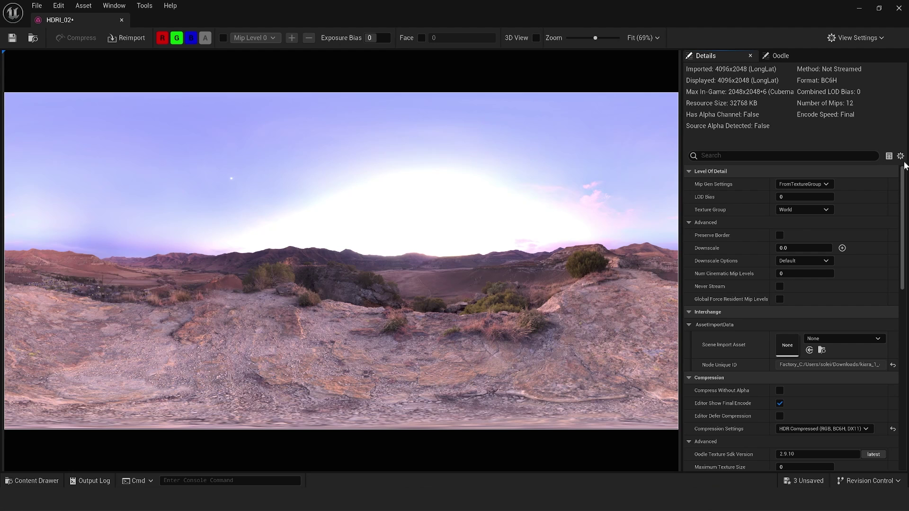
Step: Set HDRI_02's Mip Gen Settings to NoMipmaps
{"action": "left_click", "coordinate": [803, 184]}
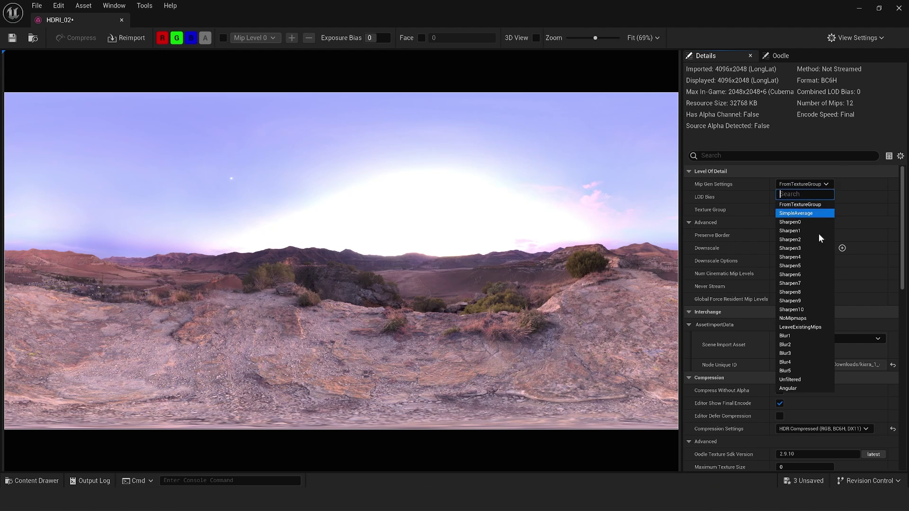
{"action": "left_click", "coordinate": [798, 321]}
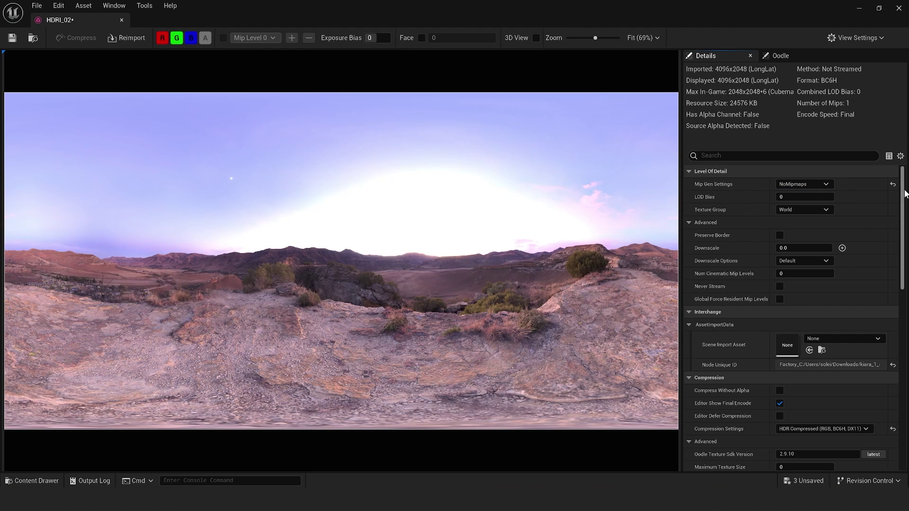
{"action": "scroll", "coordinate": [902, 291], "scroll_direction": "down", "scroll_amount": 3}
{"action": "scroll", "coordinate": [901, 291], "scroll_direction": "down", "scroll_amount": 2}
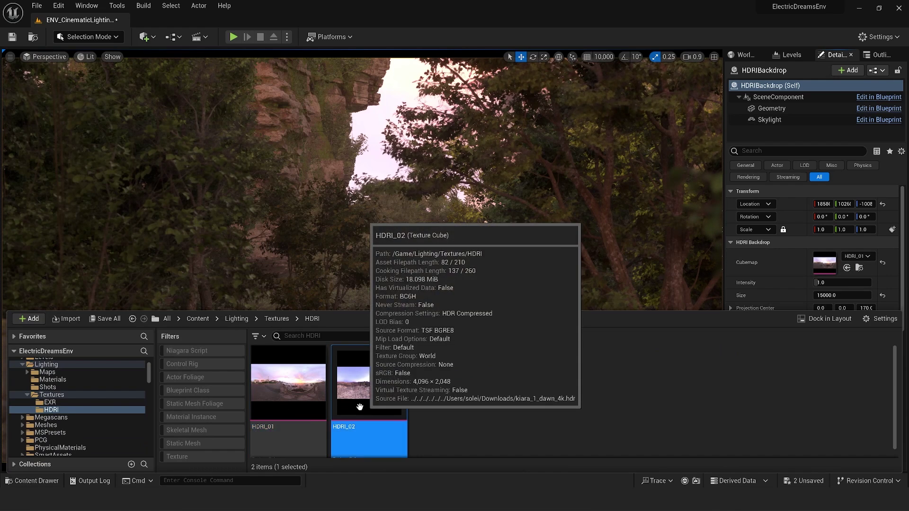
Step: Lower the dawn backdrop's intensity to 0.2, then 0.15, and select its Skylight component
{"action": "left_click", "coordinate": [842, 282]}
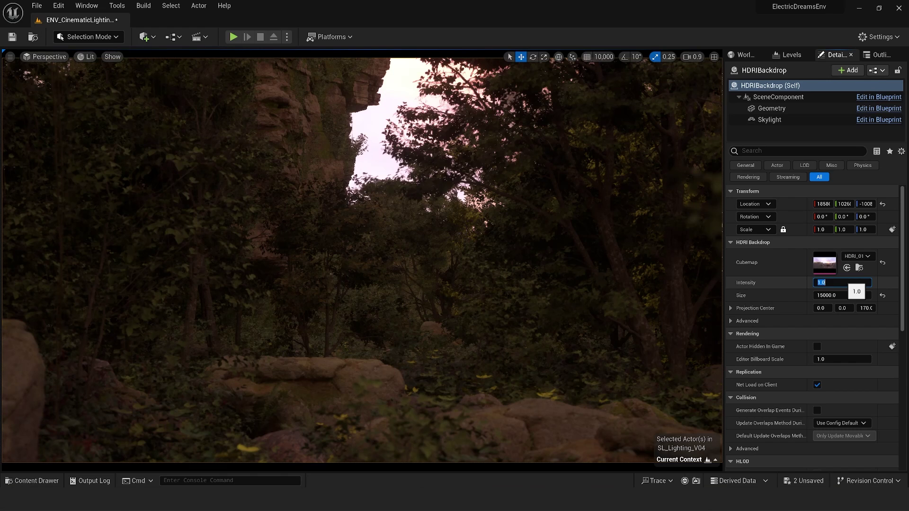
{"action": "type", "text": "2"}
{"action": "key", "text": "Return"}
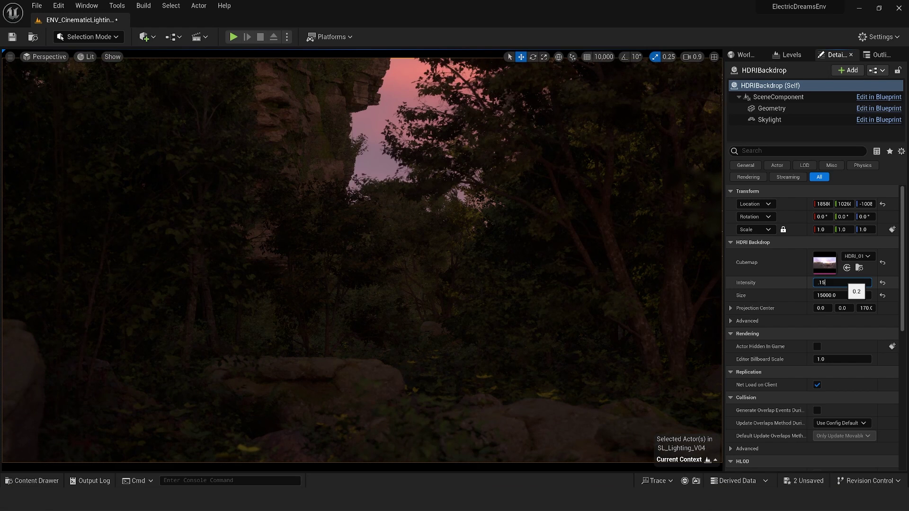
{"action": "key", "text": "Return"}
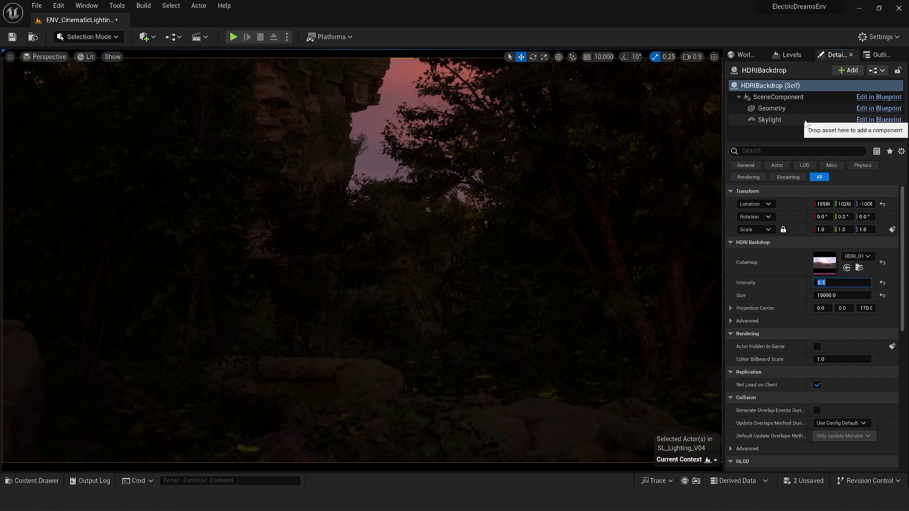
{"action": "left_click", "coordinate": [805, 121]}
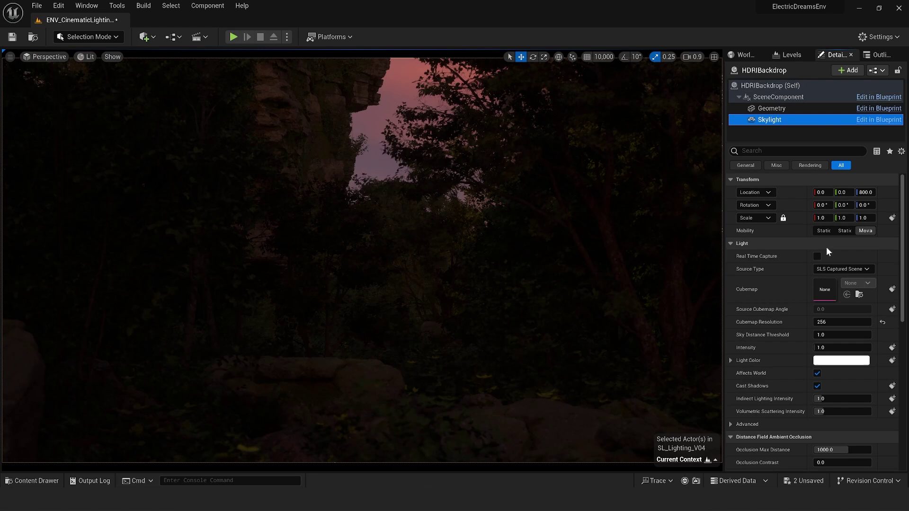
Step: Set the backdrop Skylight's intensity to 2.0 and cubemap resolution to 256
{"action": "left_click", "coordinate": [882, 323]}
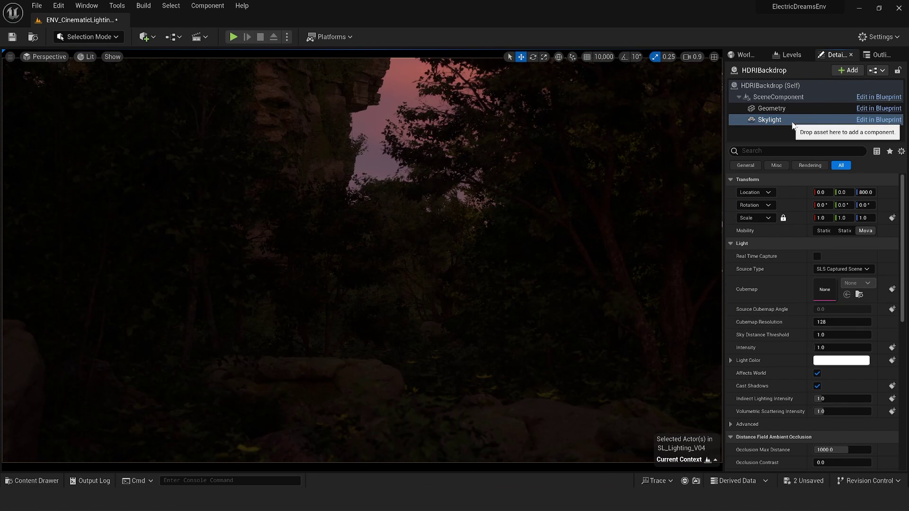
{"action": "left_click", "coordinate": [838, 347]}
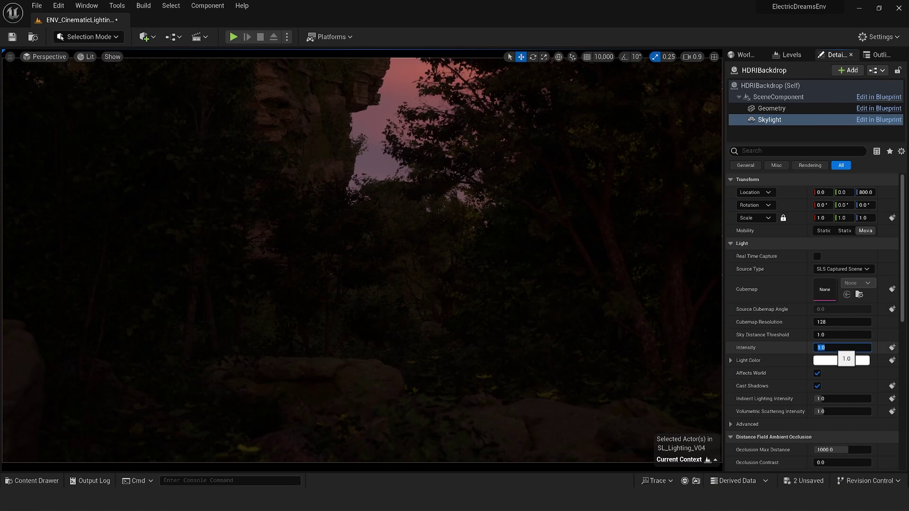
{"action": "type", "text": "2"}
{"action": "key", "text": "Return"}
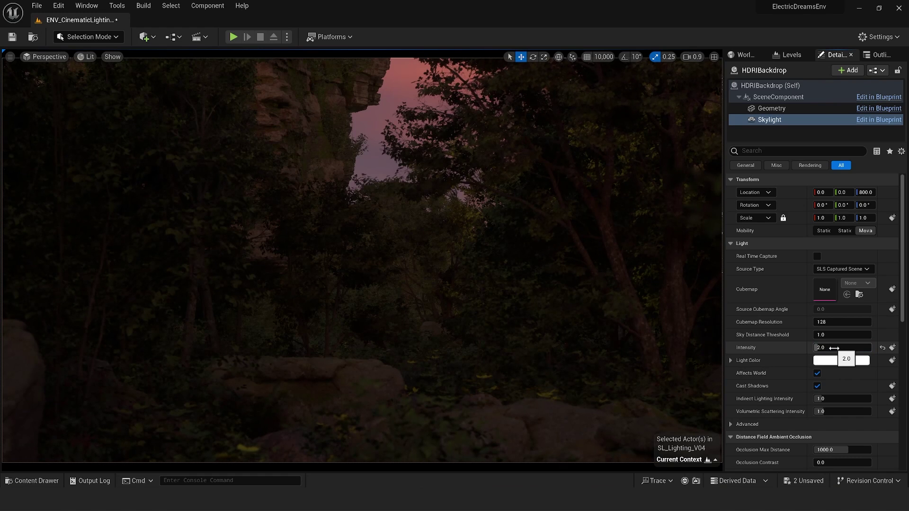
{"action": "left_click", "coordinate": [833, 323]}
{"action": "type", "text": "256"}
{"action": "key", "text": "Return"}
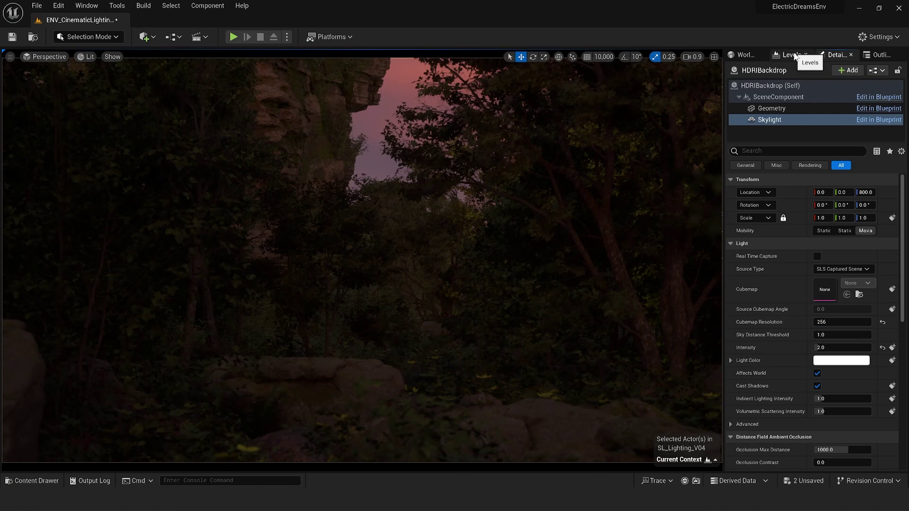
Step: Toggle the directional light, height fog and HDRI backdrop visibility to compare the lighting
{"action": "left_click", "coordinate": [786, 55]}
{"action": "left_click", "coordinate": [830, 55]}
{"action": "left_click", "coordinate": [881, 54]}
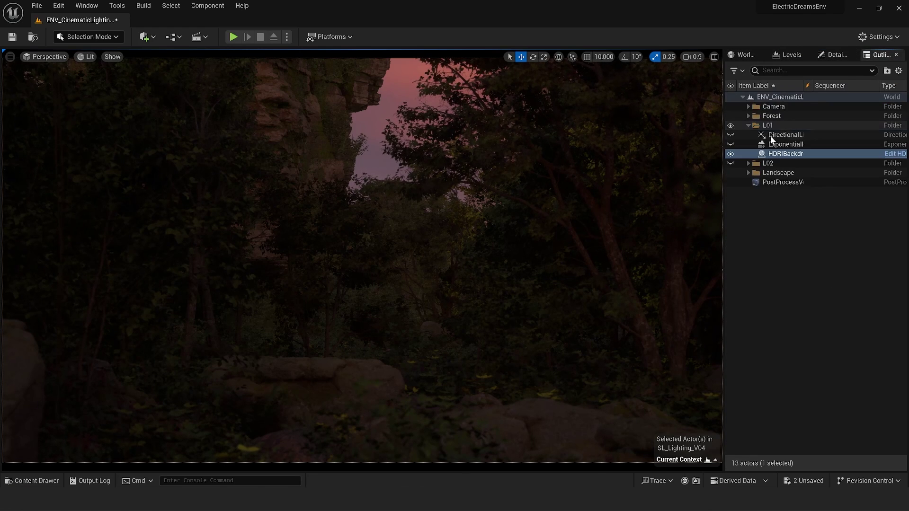
{"action": "left_click", "coordinate": [729, 135]}
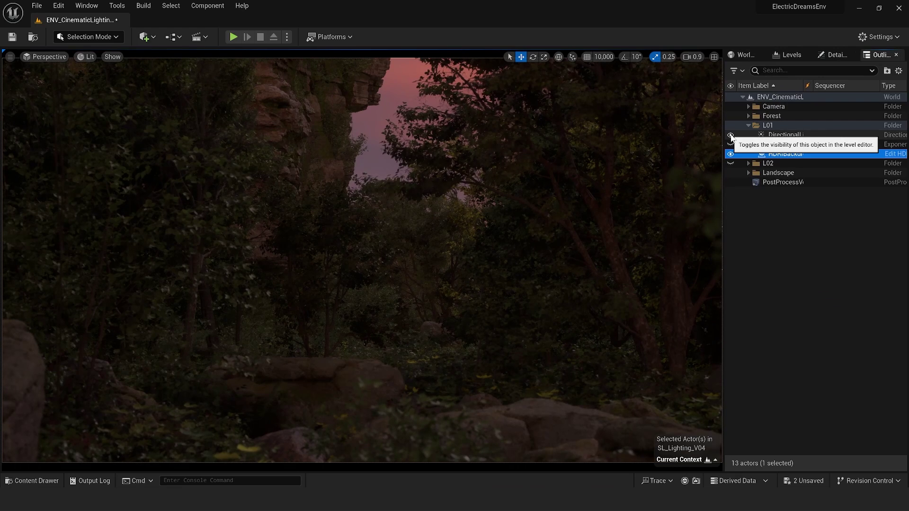
{"action": "left_click", "coordinate": [730, 144]}
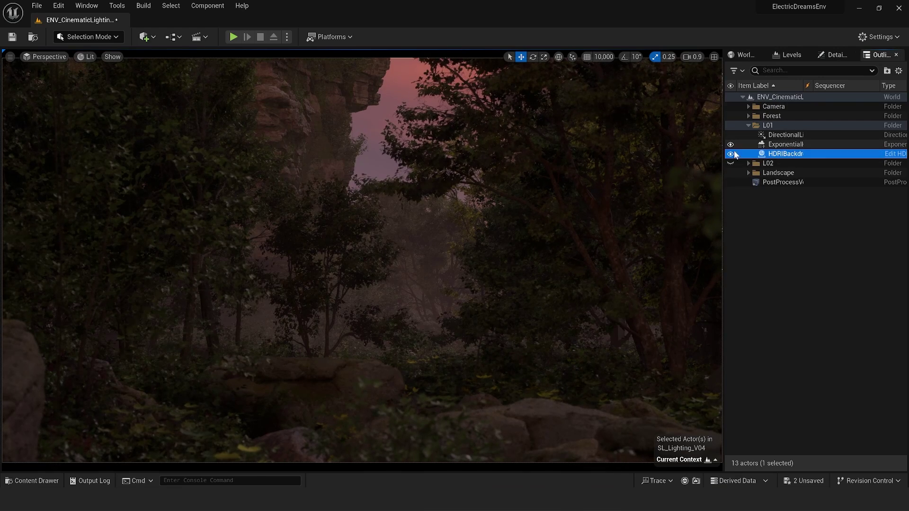
{"action": "left_click", "coordinate": [730, 164]}
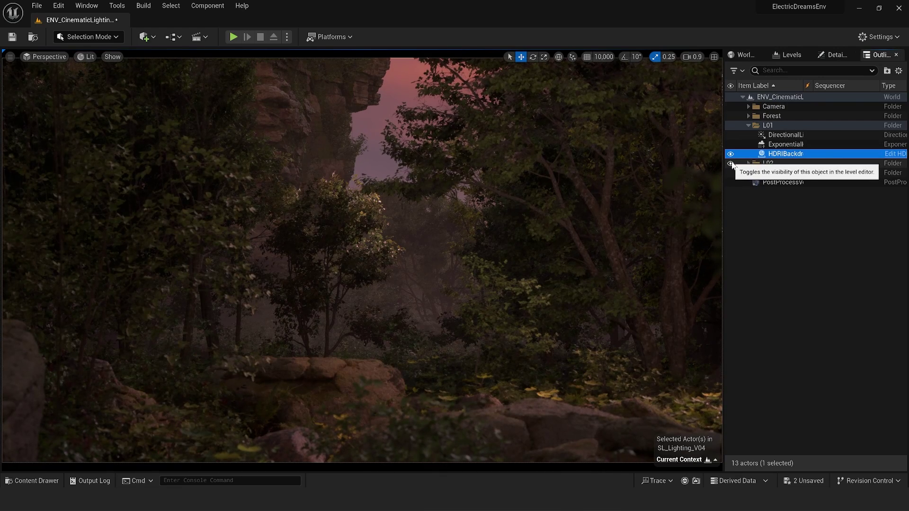
Step: Hide the L01 lighting folder, then show it again
{"action": "left_click", "coordinate": [741, 192]}
{"action": "left_click", "coordinate": [730, 126]}
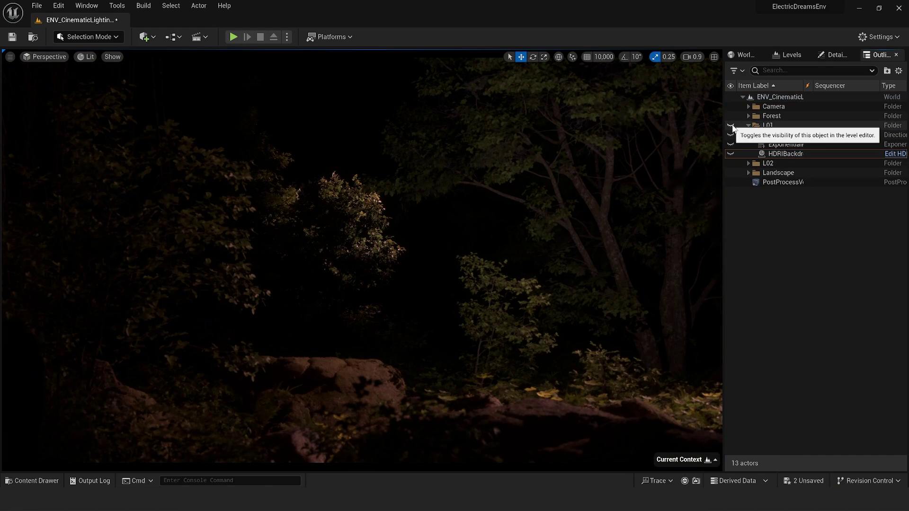
{"action": "left_click", "coordinate": [730, 125]}
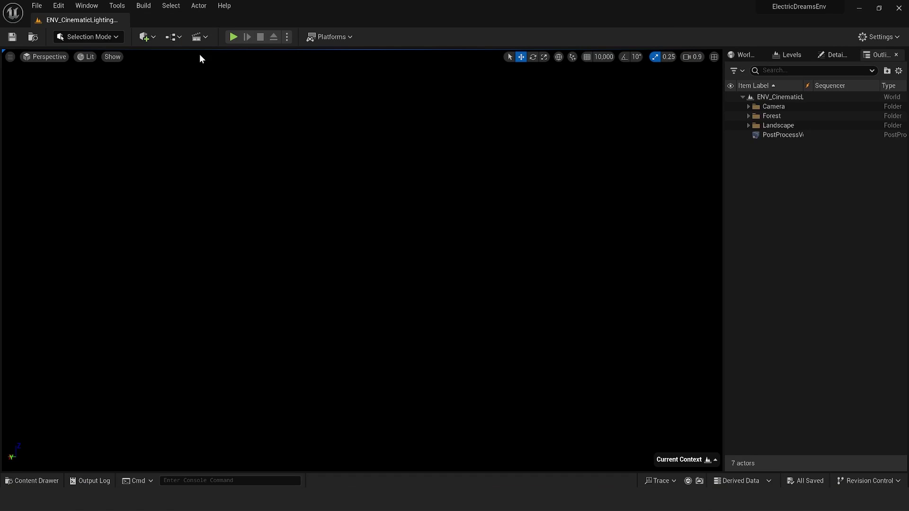
Step: Add a sky light using the dikhololo_night_4k cubemap at intensity 3.0, and place SM_SkySphere
{"action": "left_click", "coordinate": [146, 38]}
{"action": "mouse_move", "coordinate": [169, 125]}
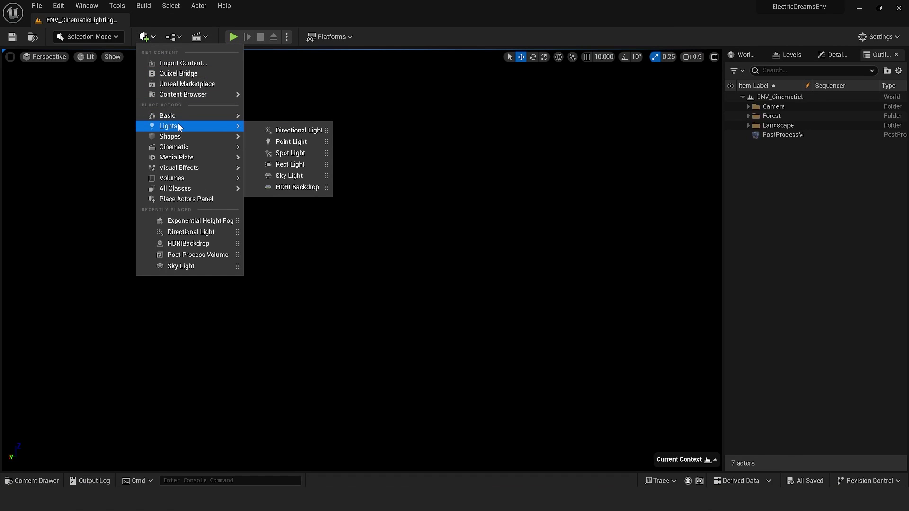
{"action": "left_click", "coordinate": [292, 177]}
{"action": "left_click", "coordinate": [834, 55]}
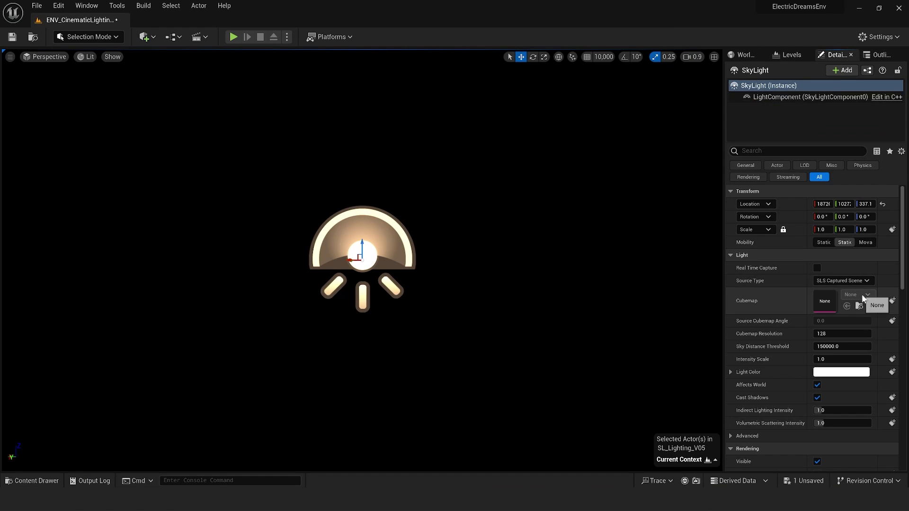
{"action": "left_click", "coordinate": [843, 280]}
{"action": "left_click", "coordinate": [846, 307]}
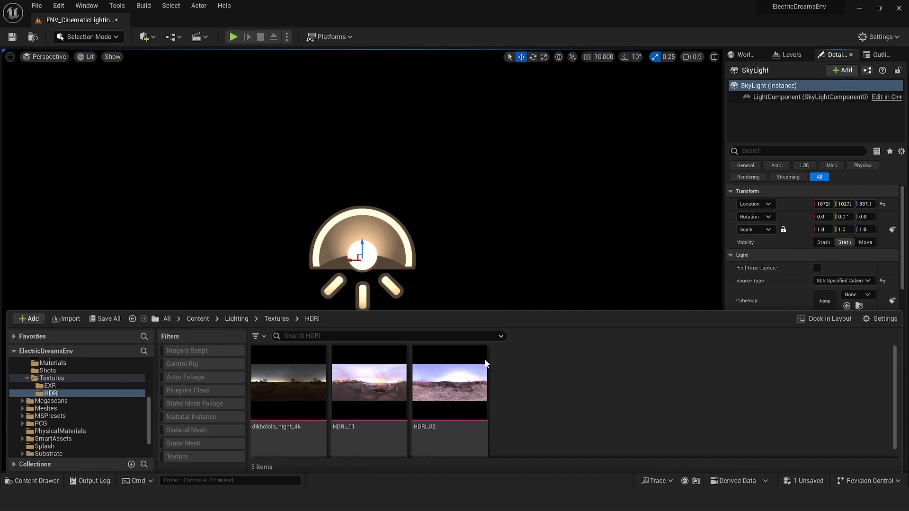
{"action": "double_click", "coordinate": [289, 397]}
{"action": "left_click", "coordinate": [842, 360]}
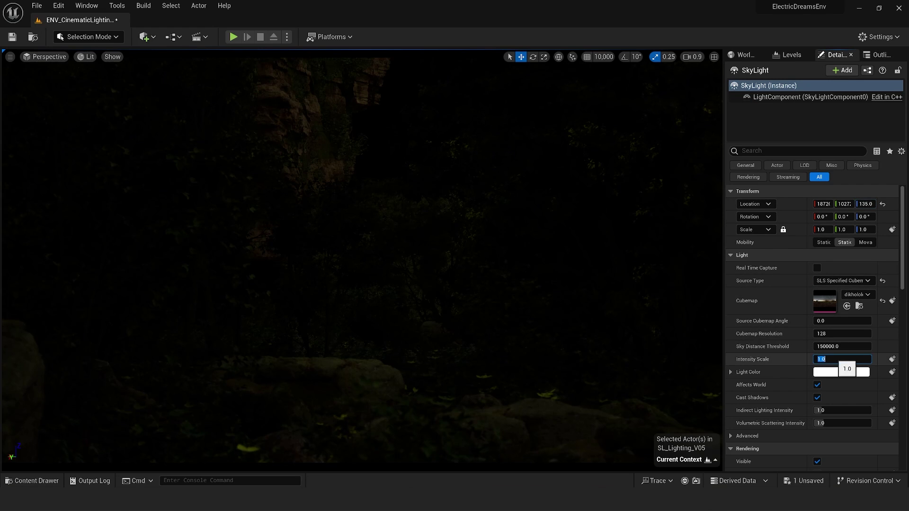
{"action": "type", "text": "3"}
{"action": "key", "text": "Return"}
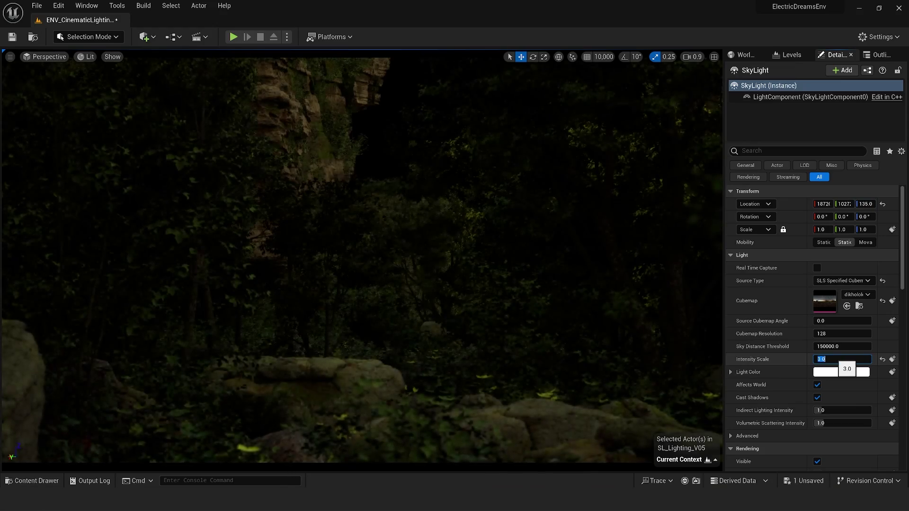
{"action": "key", "text": "ctrl+space"}
{"action": "left_click_drag", "start_coordinate": [300, 397], "coordinate": [384, 270]}
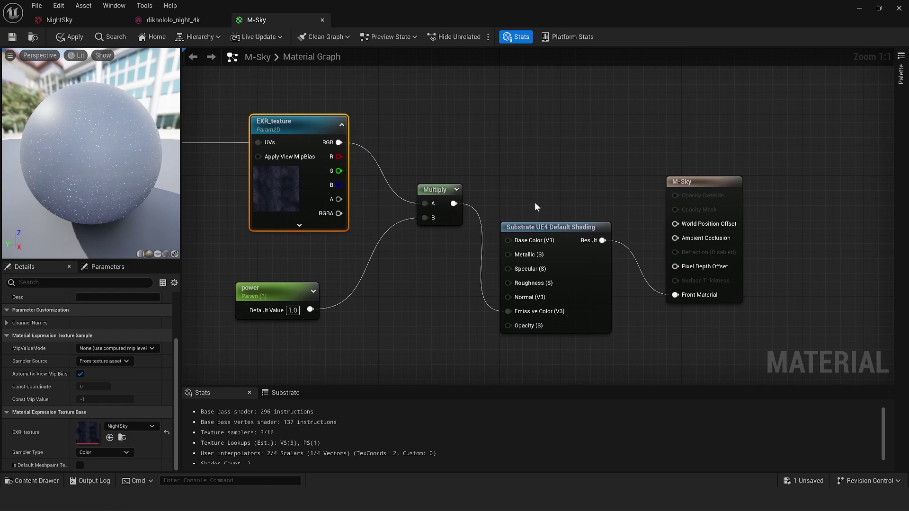
Step: Inspect the M-Sky material's output node and two-sided setting, then find the tiling group
{"action": "left_click", "coordinate": [704, 188]}
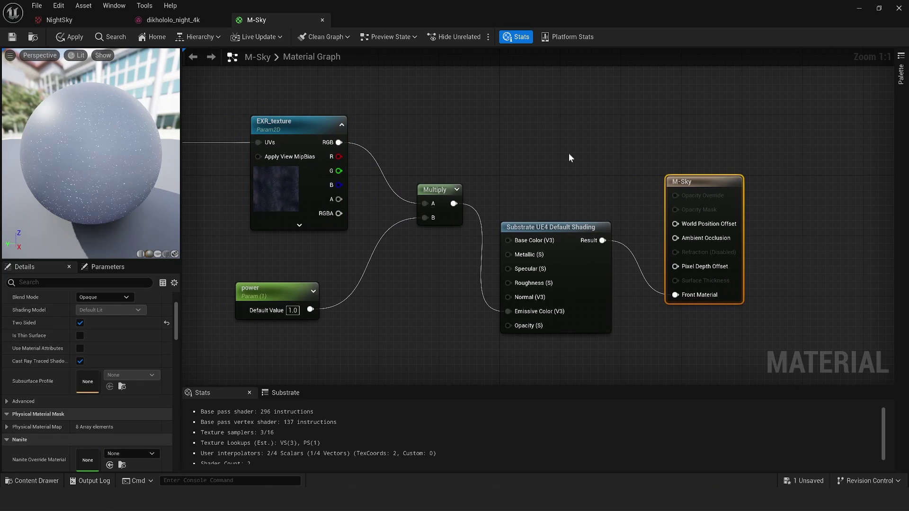
{"action": "scroll", "coordinate": [101, 355], "scroll_direction": "up", "scroll_amount": 3}
{"action": "left_click", "coordinate": [101, 398]}
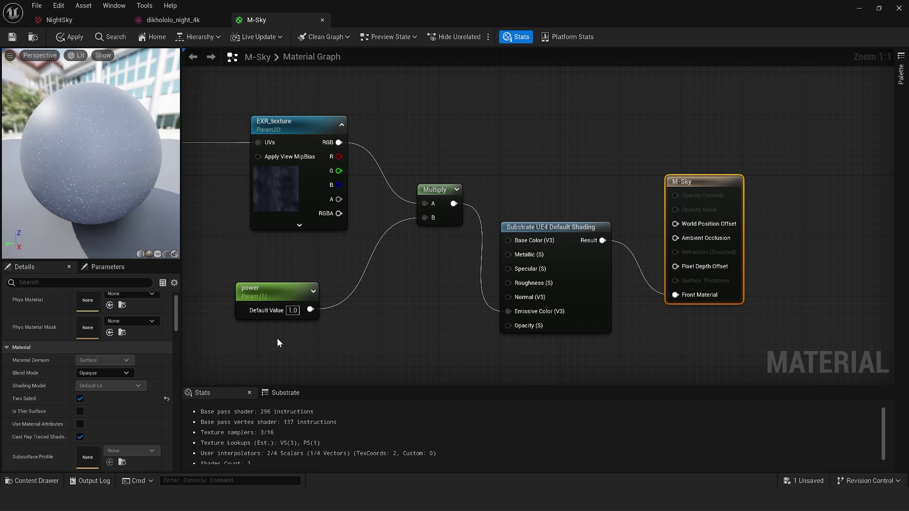
{"action": "right_click_drag", "start_coordinate": [277, 342], "coordinate": [871, 375]}
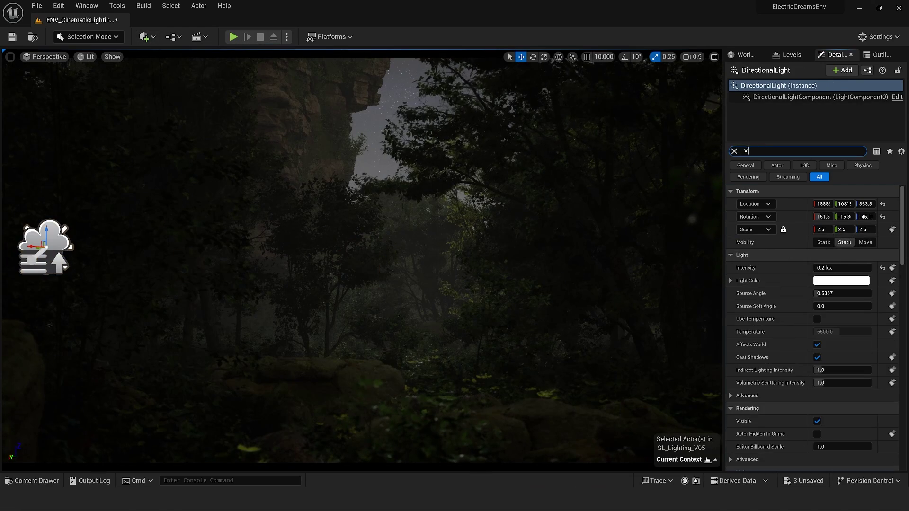
Step: Enable volumetric fog and give the directional light a volumetric scattering intensity of 4
{"action": "left_click", "coordinate": [816, 204]}
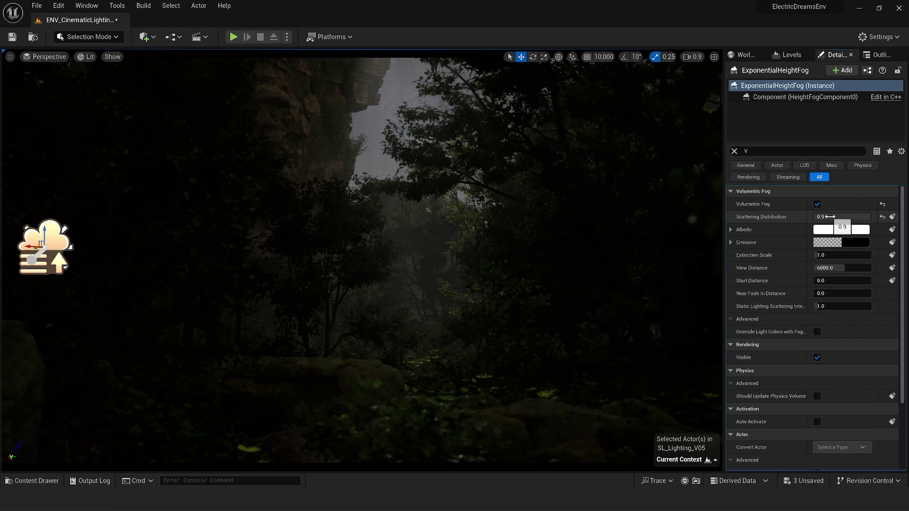
{"action": "left_click", "coordinate": [883, 216]}
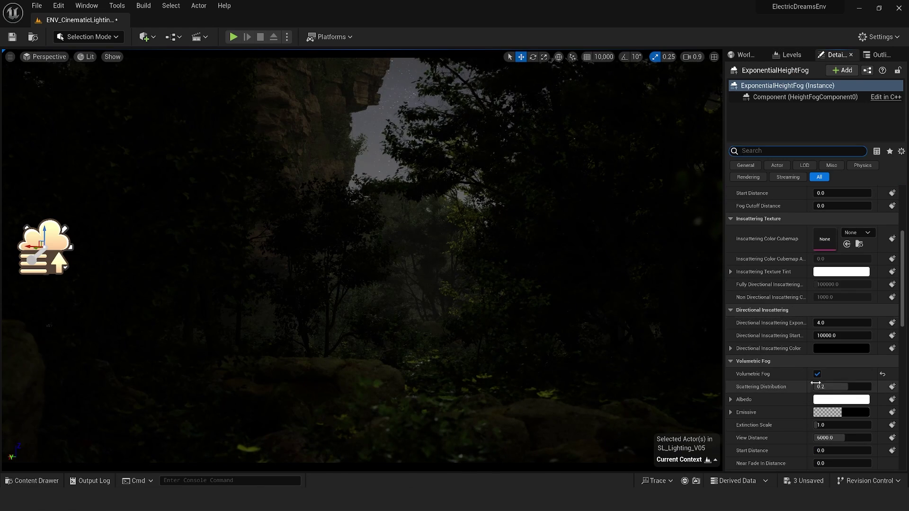
{"action": "left_click", "coordinate": [791, 54]}
{"action": "left_click", "coordinate": [876, 54]}
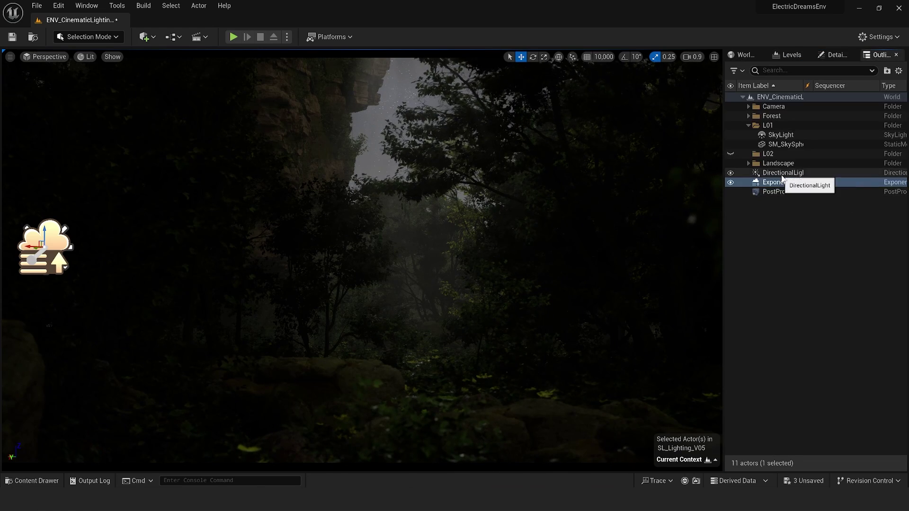
{"action": "left_click", "coordinate": [781, 136]}
{"action": "left_click", "coordinate": [835, 55]}
{"action": "type", "text": "vu"}
{"action": "key", "text": "BackSpace"}
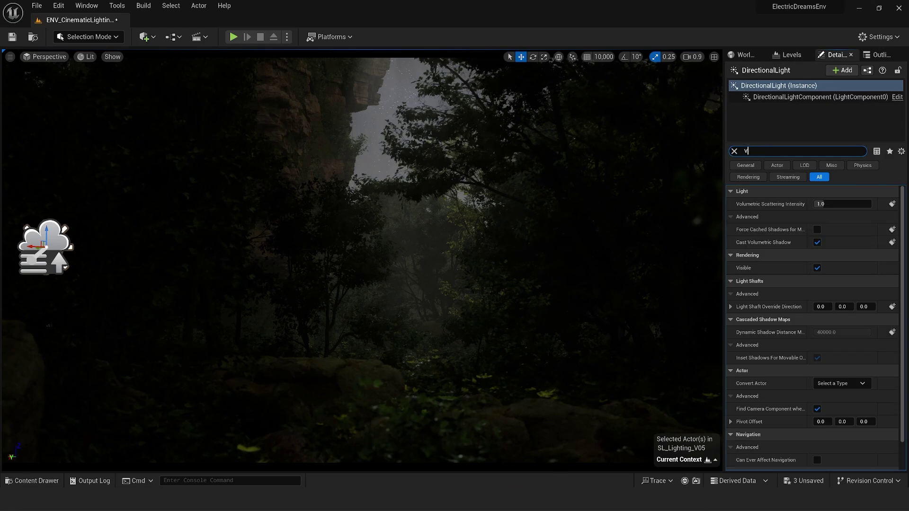
Step: Reselect the directional light and reset its rotation
{"action": "left_click", "coordinate": [404, 97]}
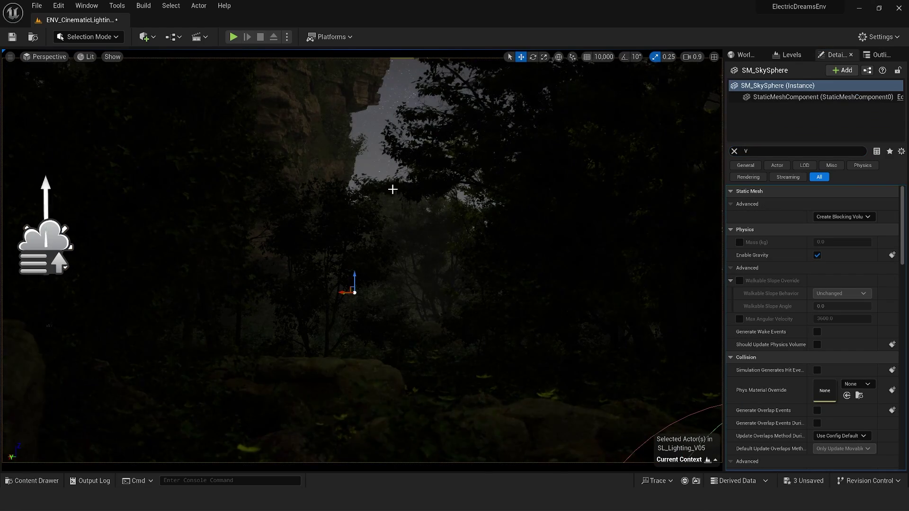
{"action": "left_click", "coordinate": [877, 54]}
{"action": "left_click", "coordinate": [774, 136]}
{"action": "left_click", "coordinate": [834, 55]}
{"action": "left_click", "coordinate": [882, 217]}
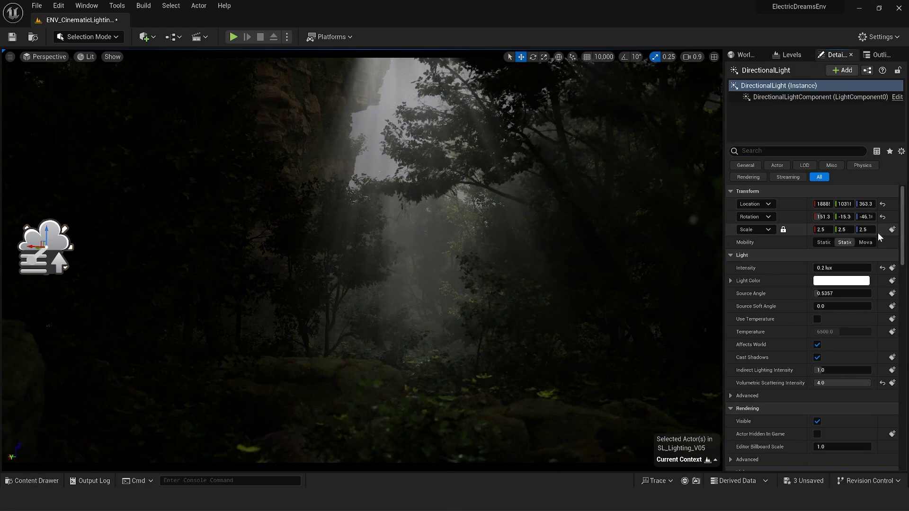